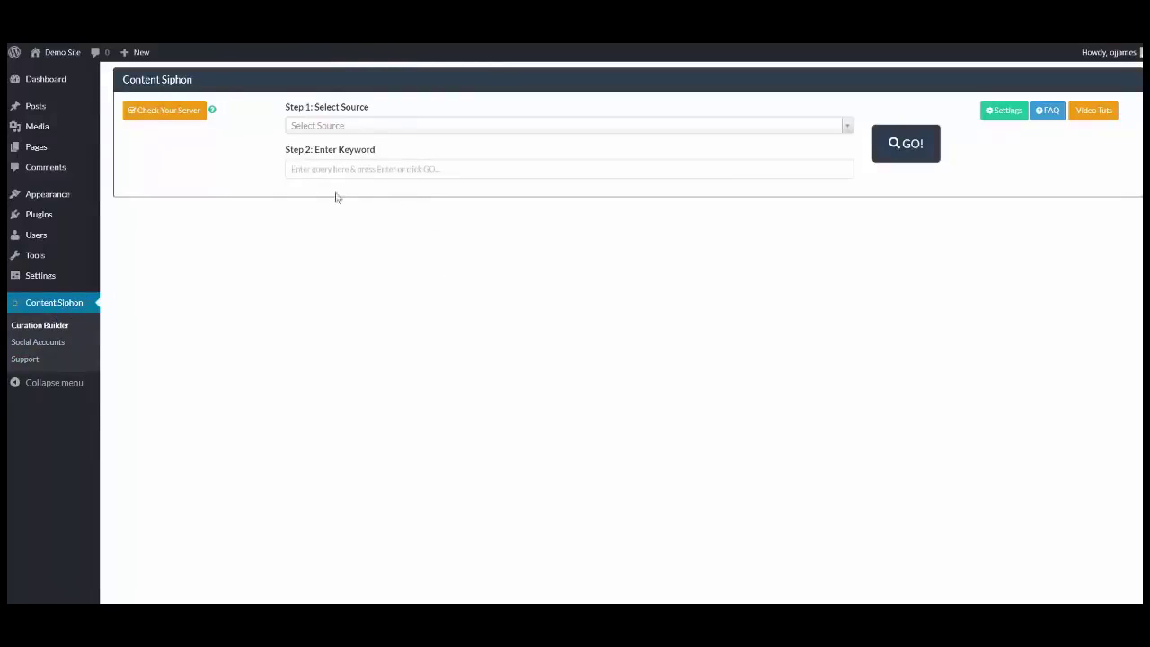
- Set Google Trends as the content source and run the search
click(429, 127)
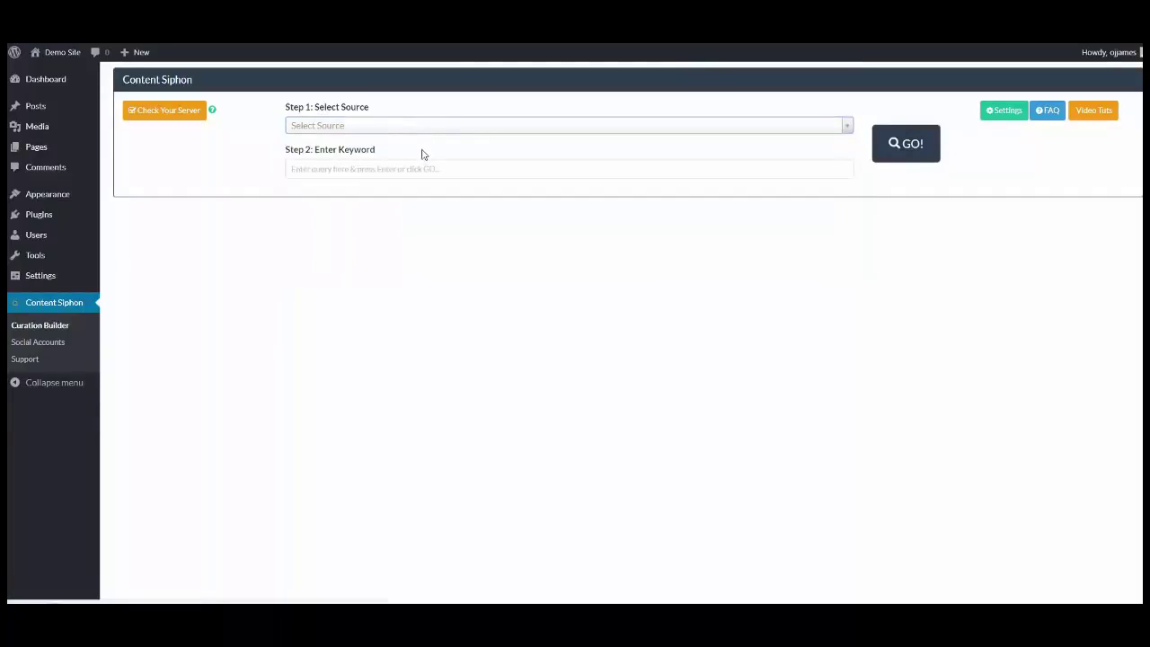
click(422, 165)
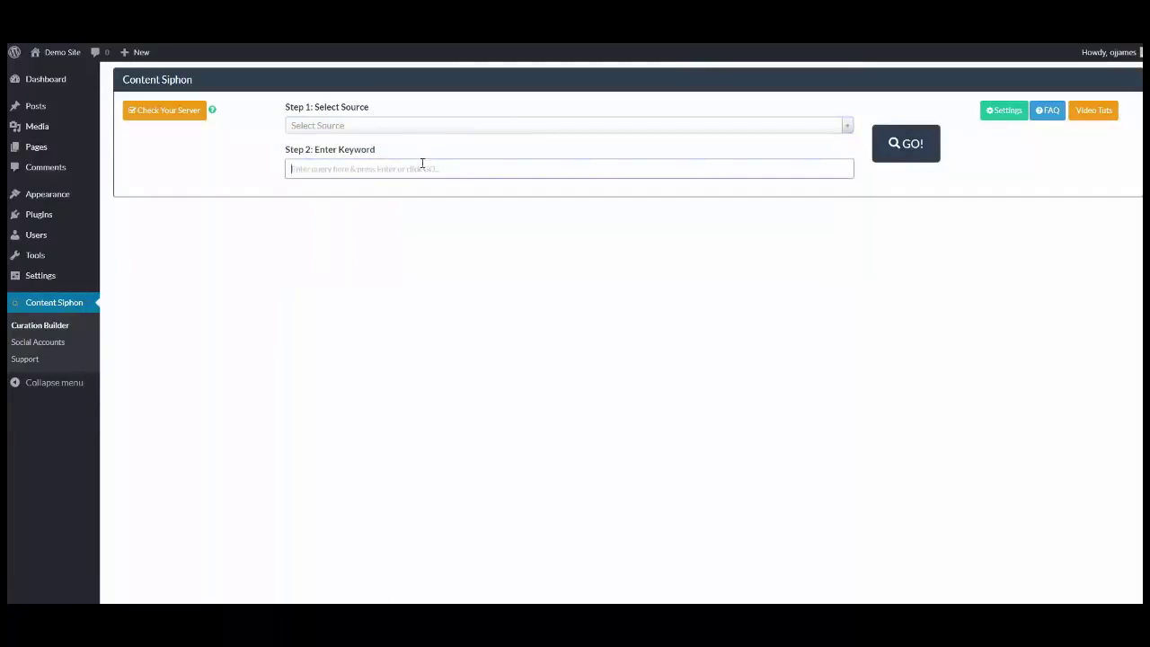
click(812, 127)
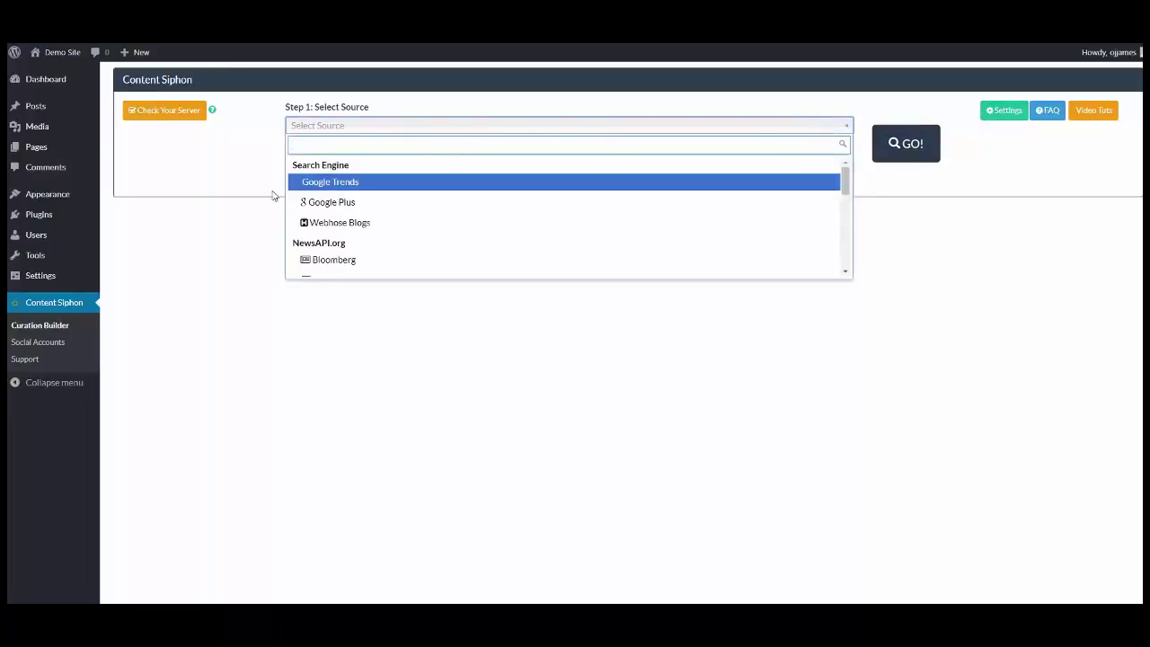
click(299, 188)
click(922, 158)
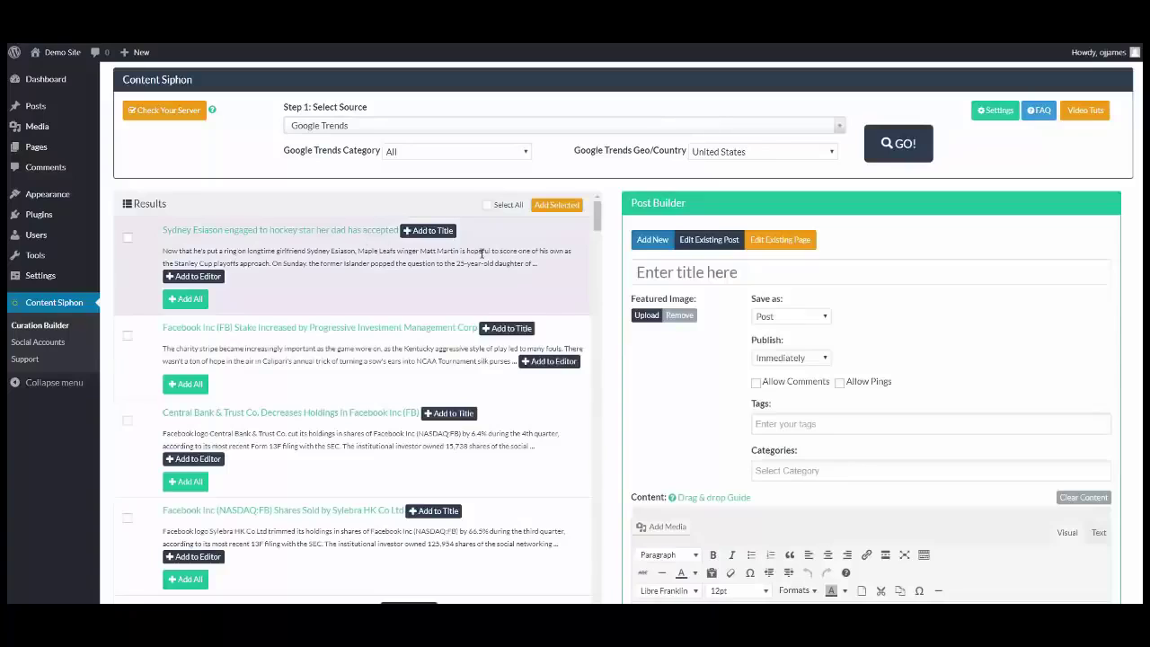
- Keep category All and country United States, then browse the trending story results
click(469, 153)
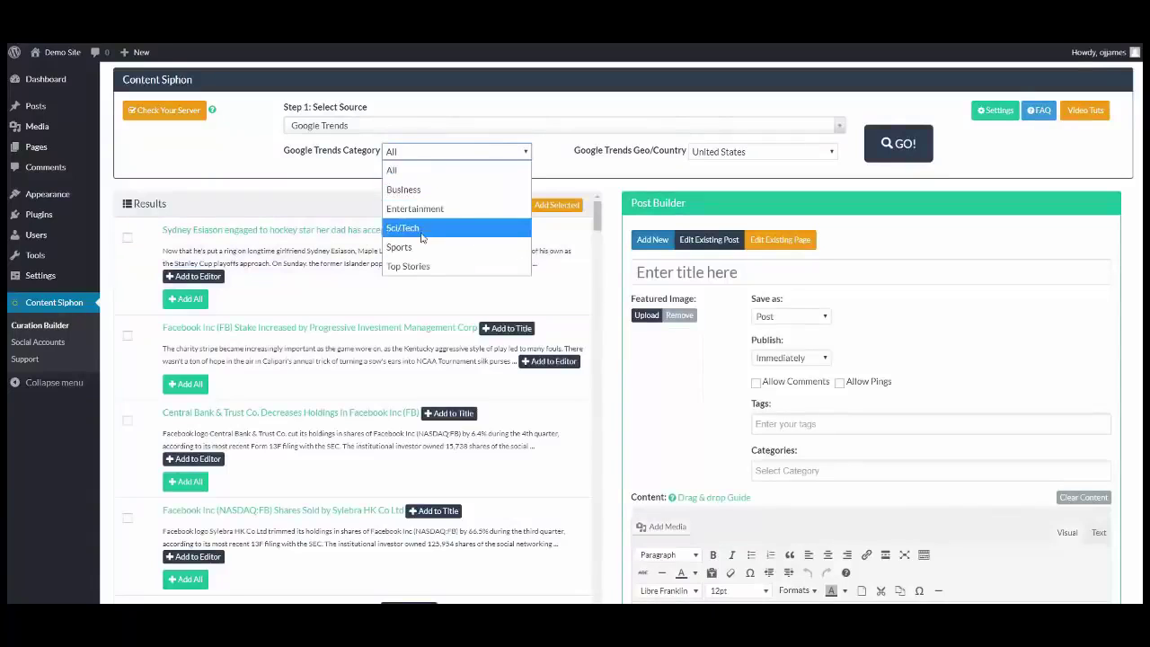
click(730, 162)
scroll(828, 343, up, 2)
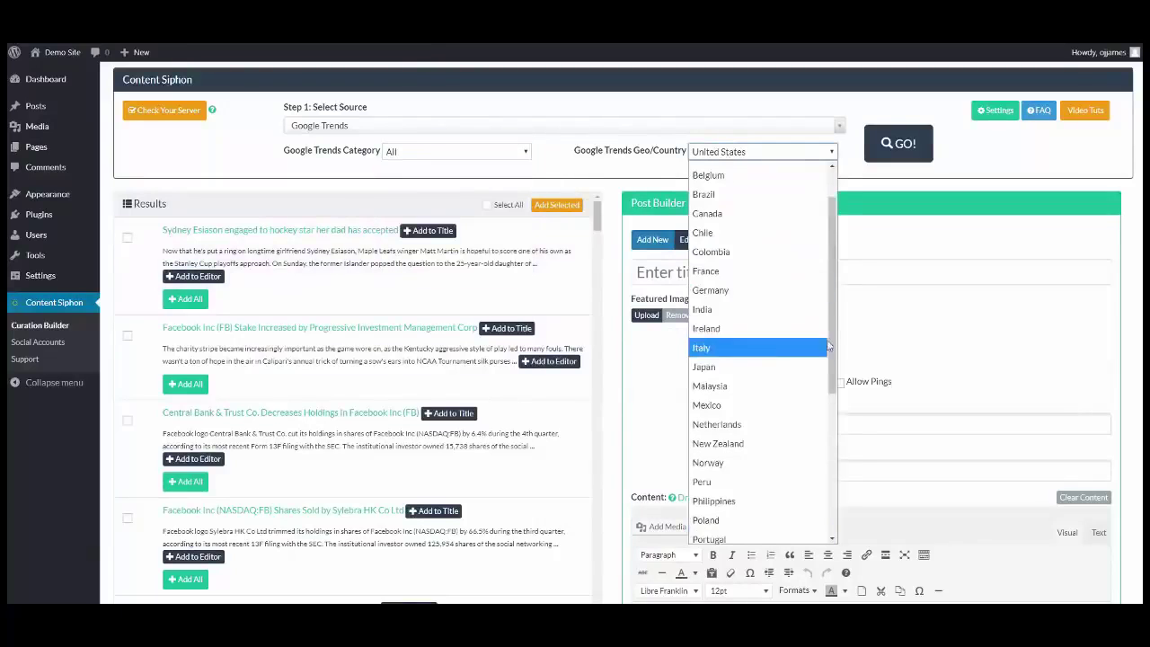
scroll(836, 324, down, 5)
scroll(836, 323, up, 3)
scroll(836, 323, up, 3)
click(854, 157)
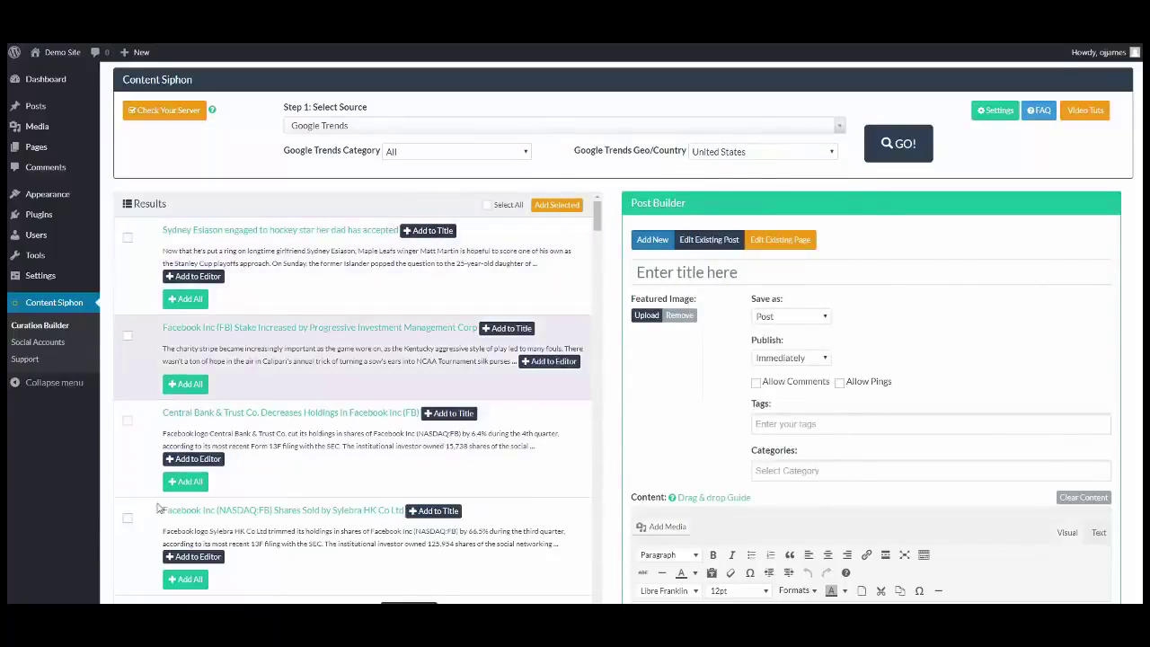
scroll(359, 360, down, 3)
scroll(431, 364, down, 3)
scroll(493, 367, down, 3)
scroll(493, 366, up, 5)
scroll(438, 470, up, 4)
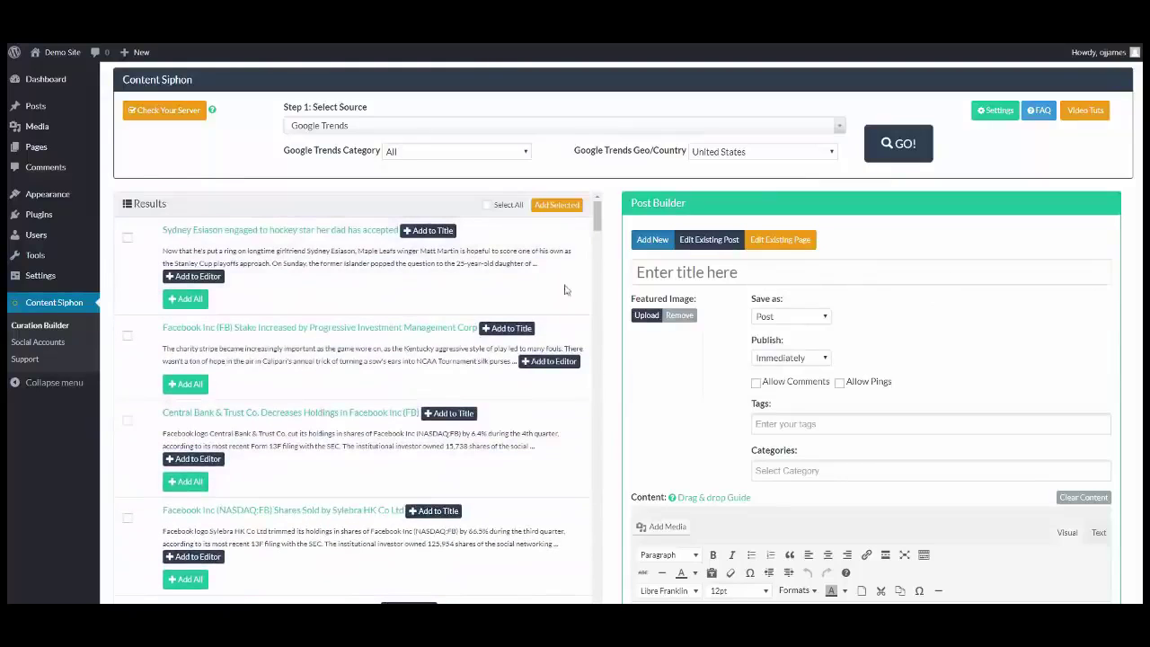
- Title the post 'Sydney Esiason engaged to hockey star her dad has accepted'; try dragging articles into Content
click(431, 233)
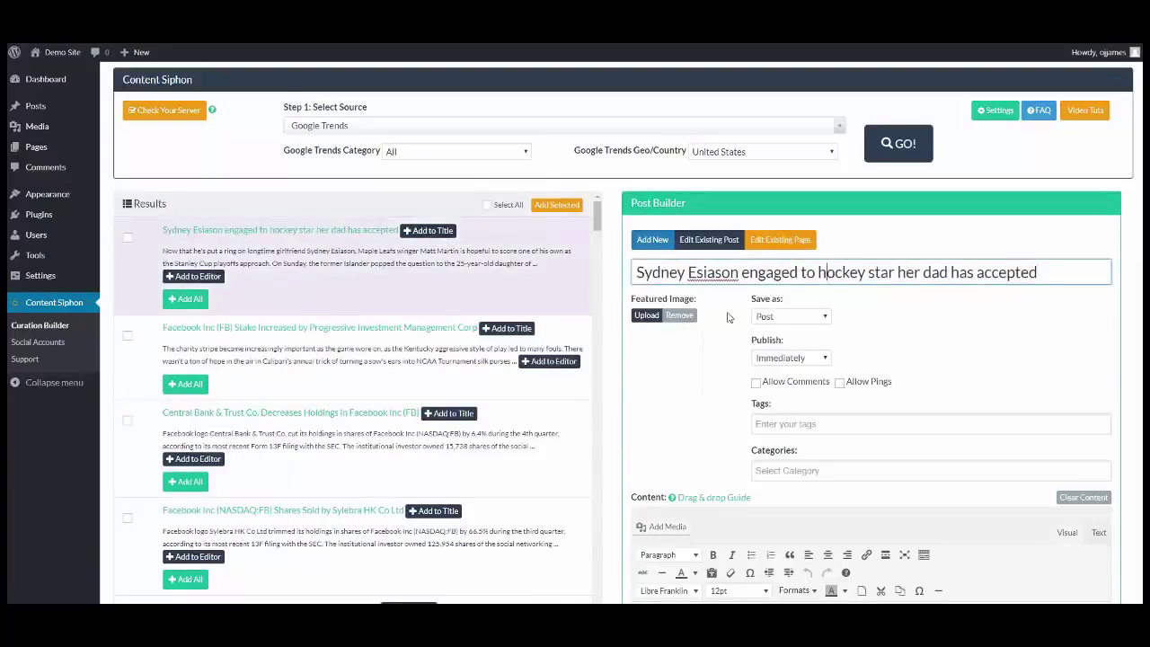
scroll(738, 322, down, 2)
drag(540, 309, 689, 366)
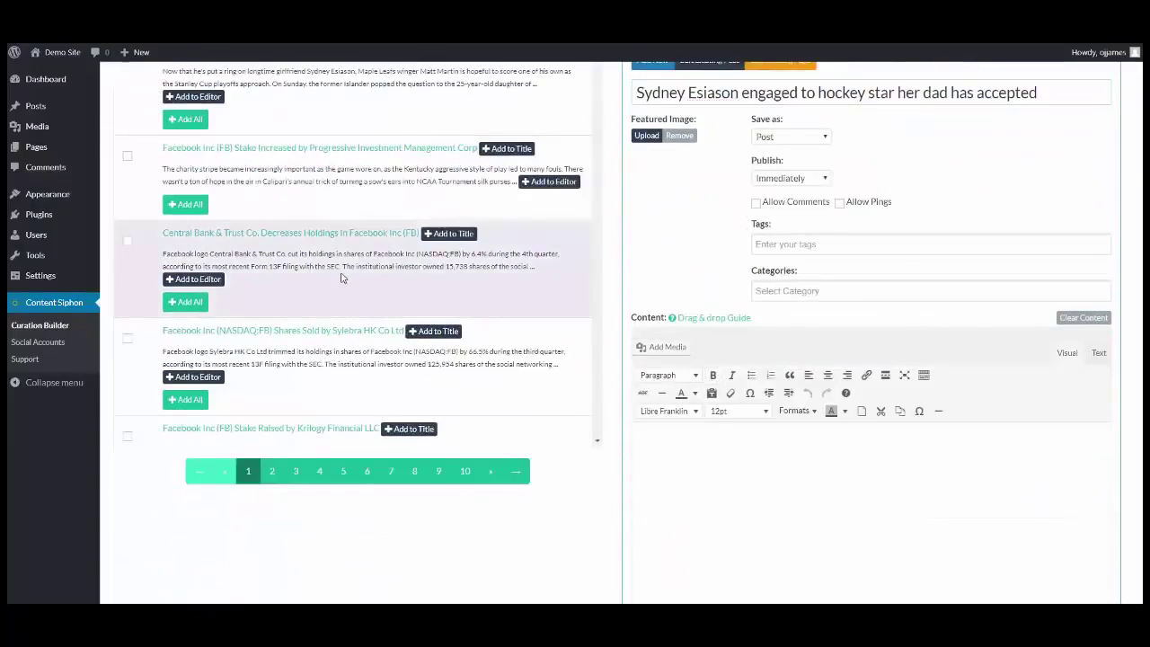
drag(341, 275, 813, 570)
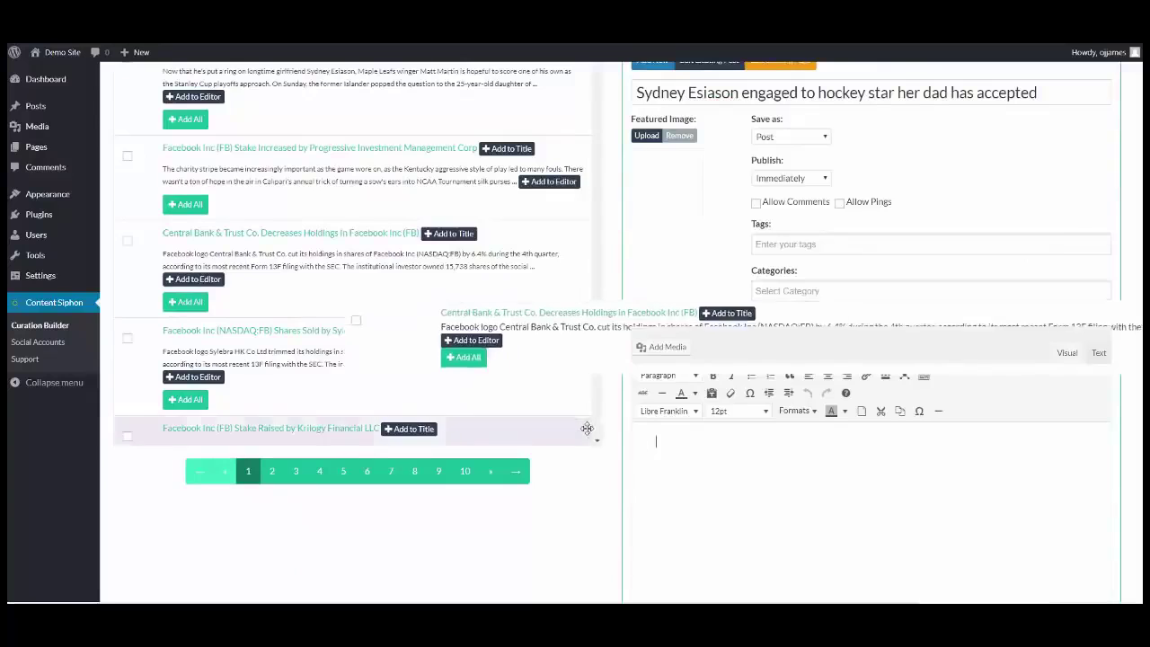
mouse_move(855, 533)
mouse_down()
mouse_move(755, 417)
mouse_move(807, 450)
mouse_up()
drag(288, 270, 841, 516)
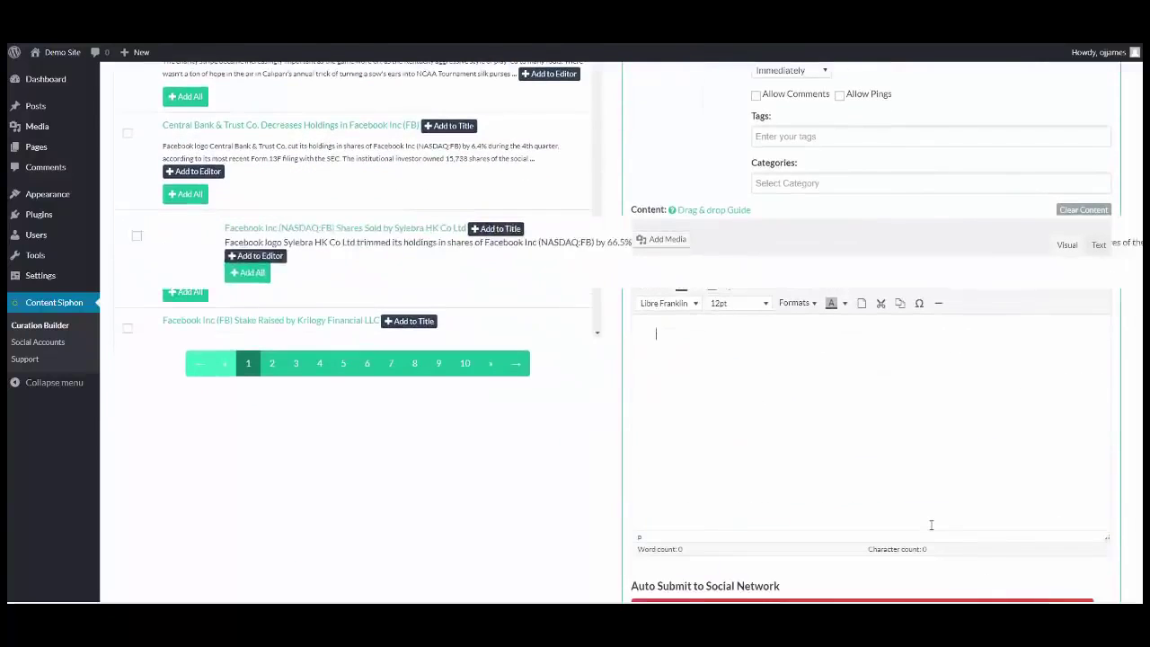
scroll(841, 516, down, 3)
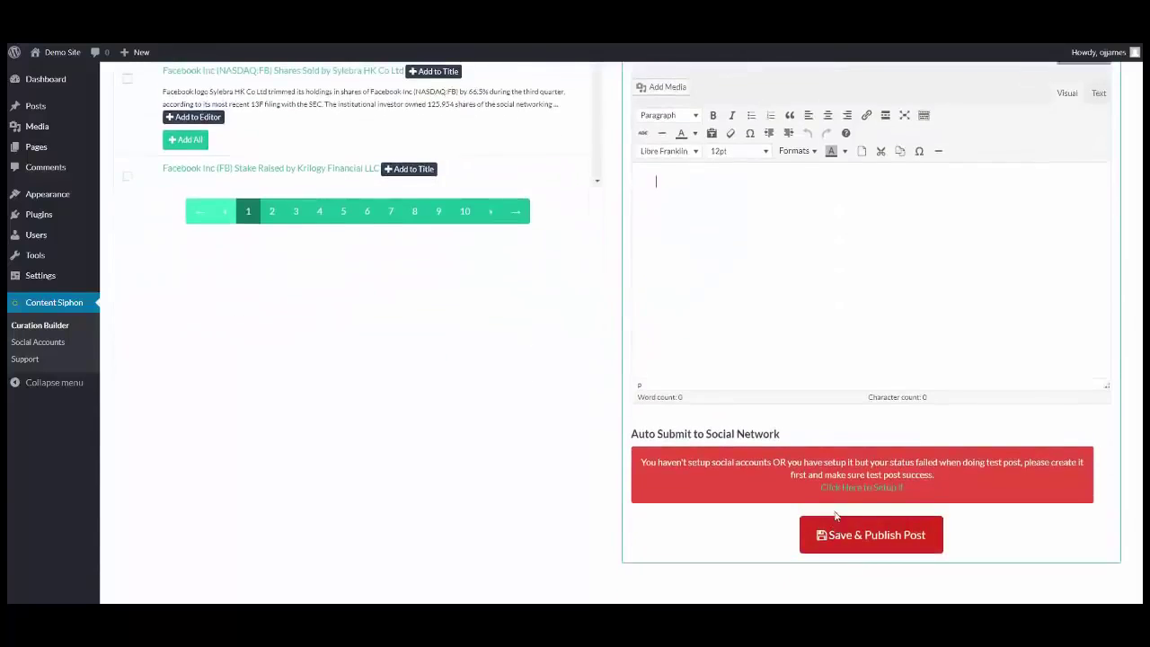
scroll(835, 513, up, 5)
scroll(330, 336, up, 2)
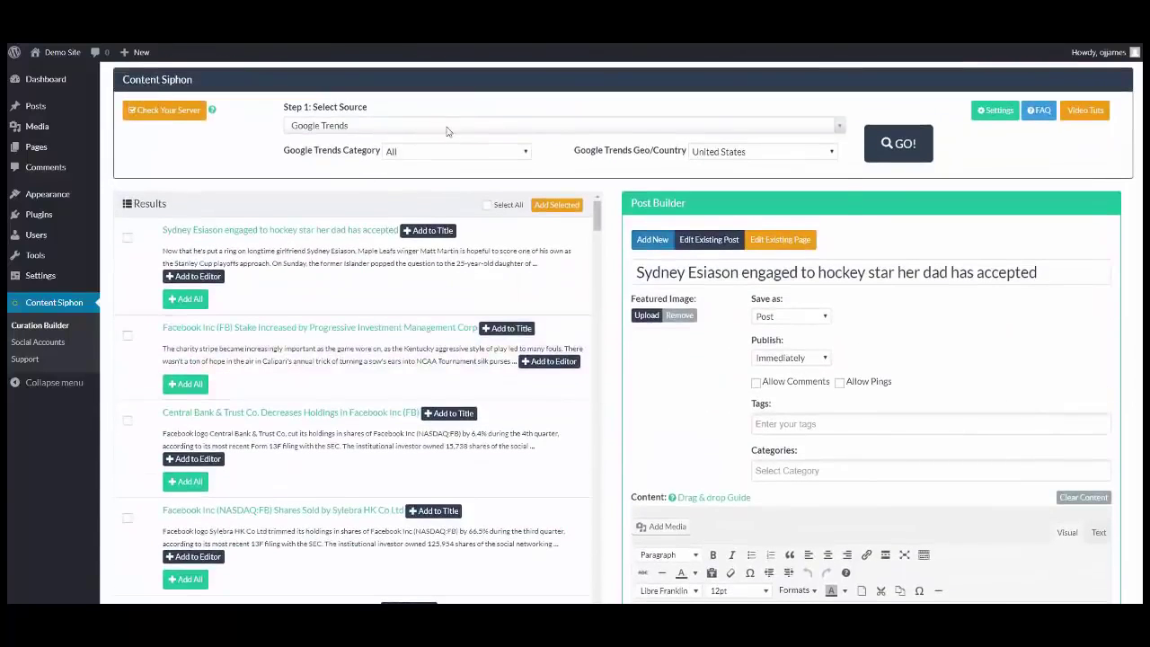
- Scroll through the Select Source list of content sources to find Google Plus
click(449, 128)
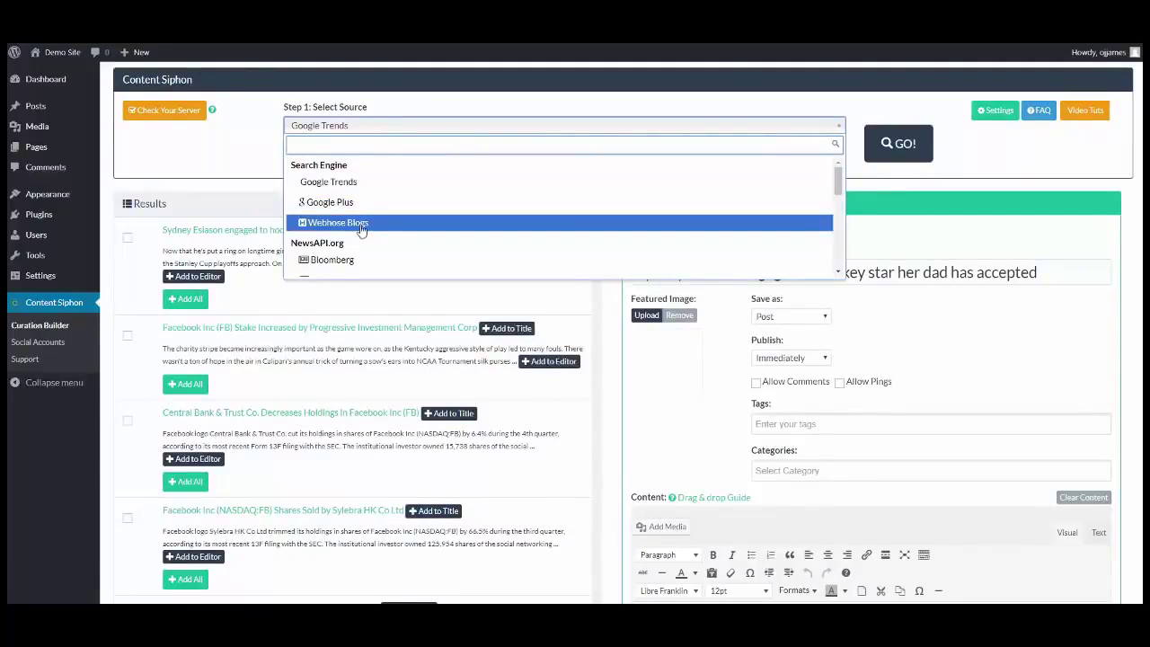
scroll(361, 229, down, 1)
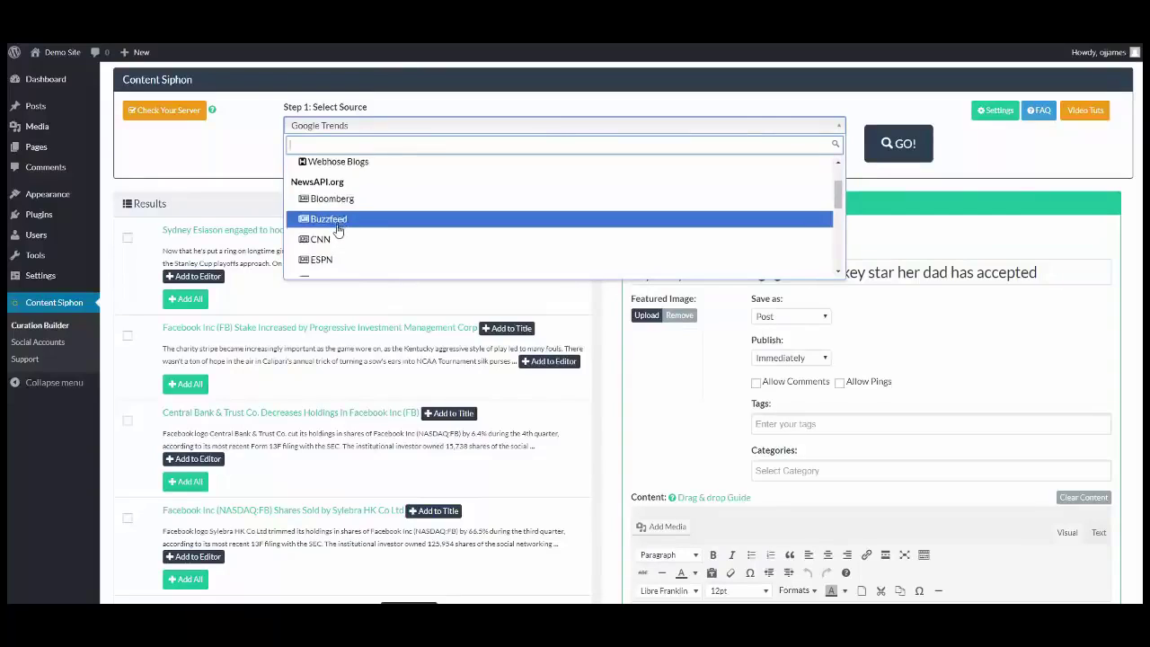
scroll(333, 215, down, 2)
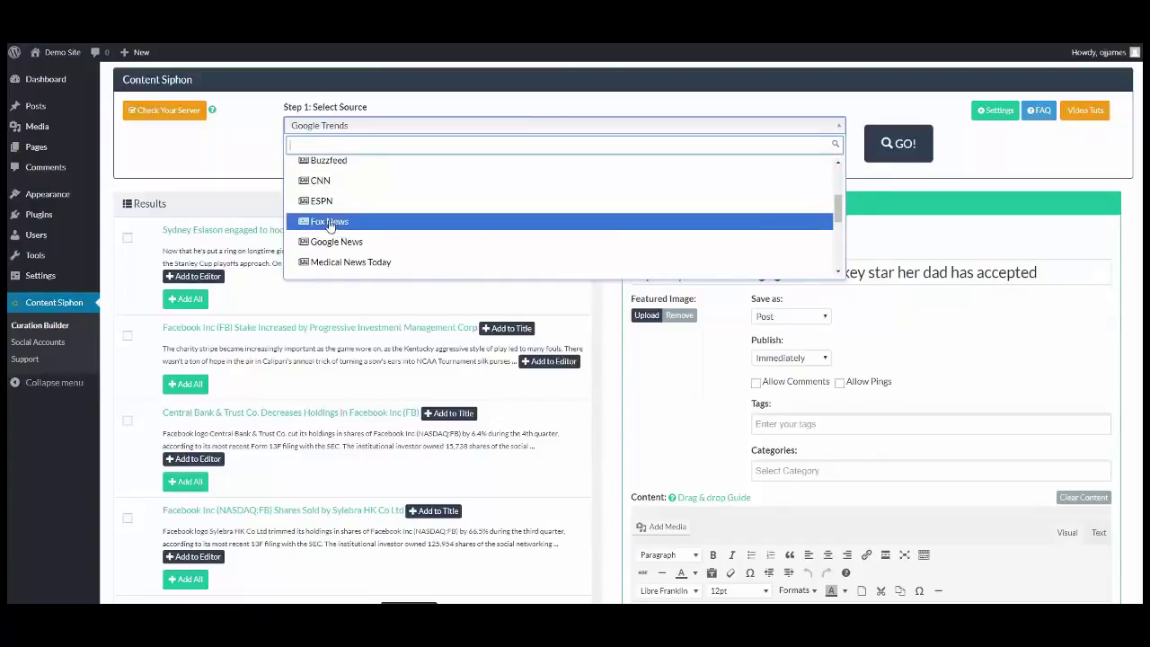
scroll(359, 221, down, 2)
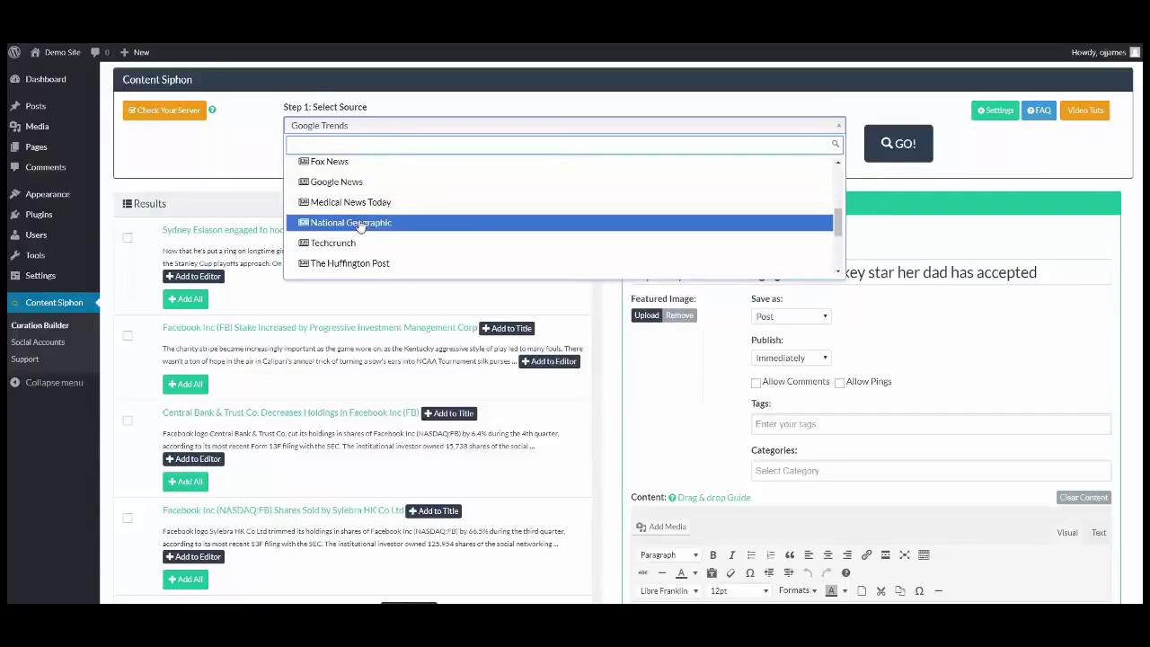
scroll(358, 221, down, 2)
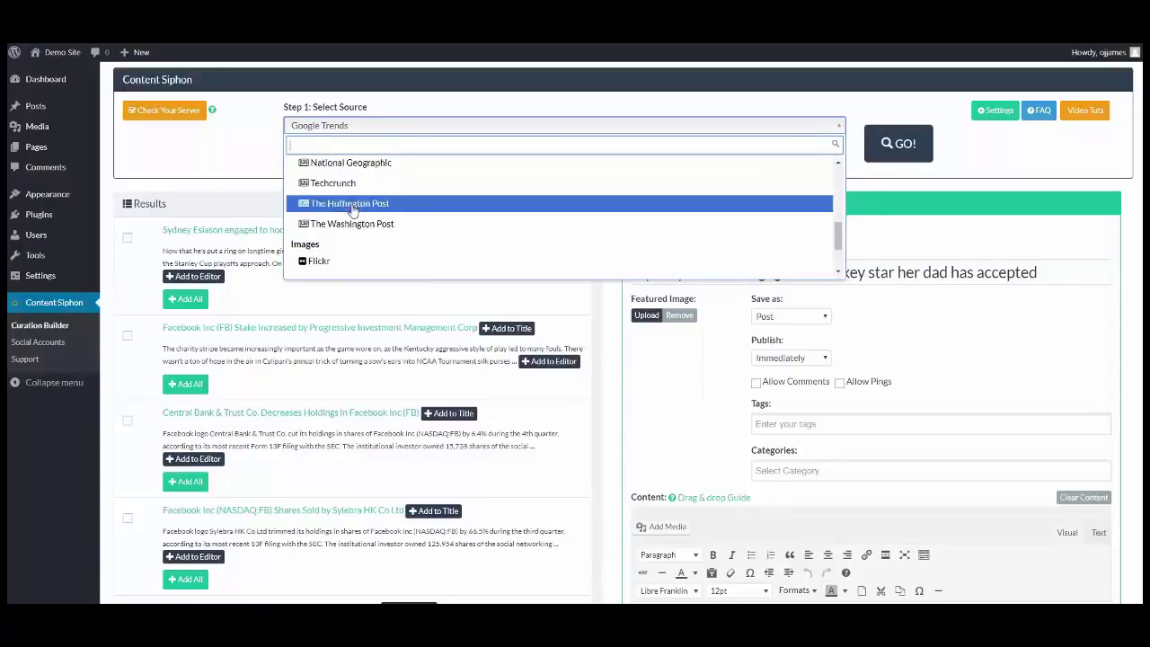
scroll(352, 231, down, 2)
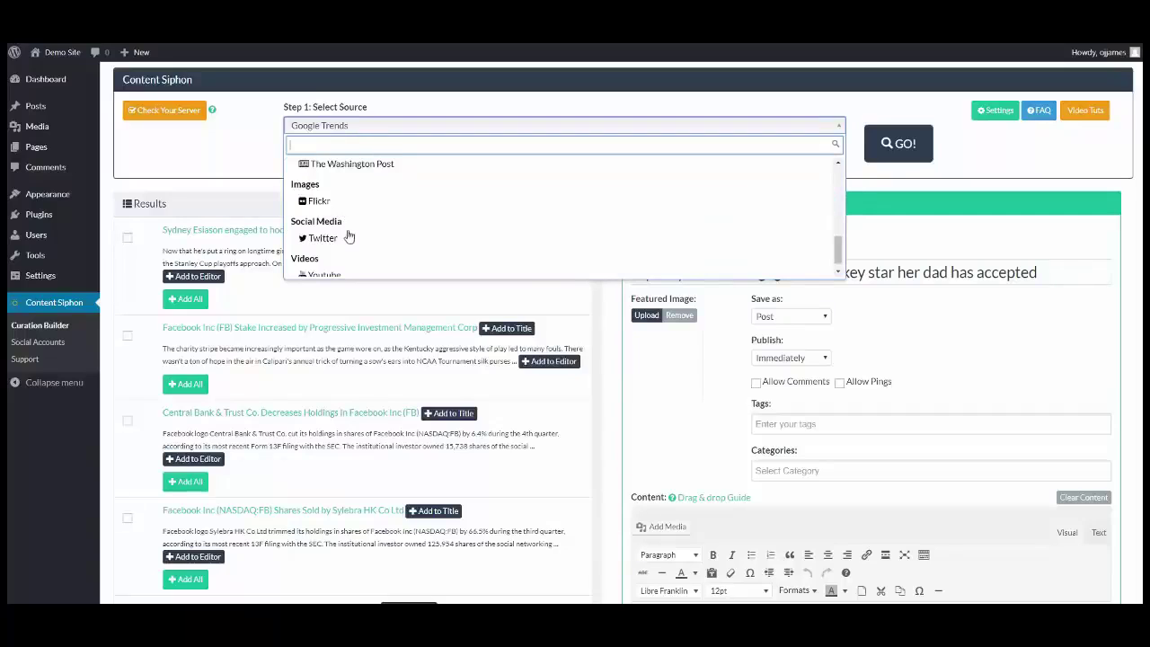
scroll(343, 269, up, 2)
scroll(342, 262, up, 3)
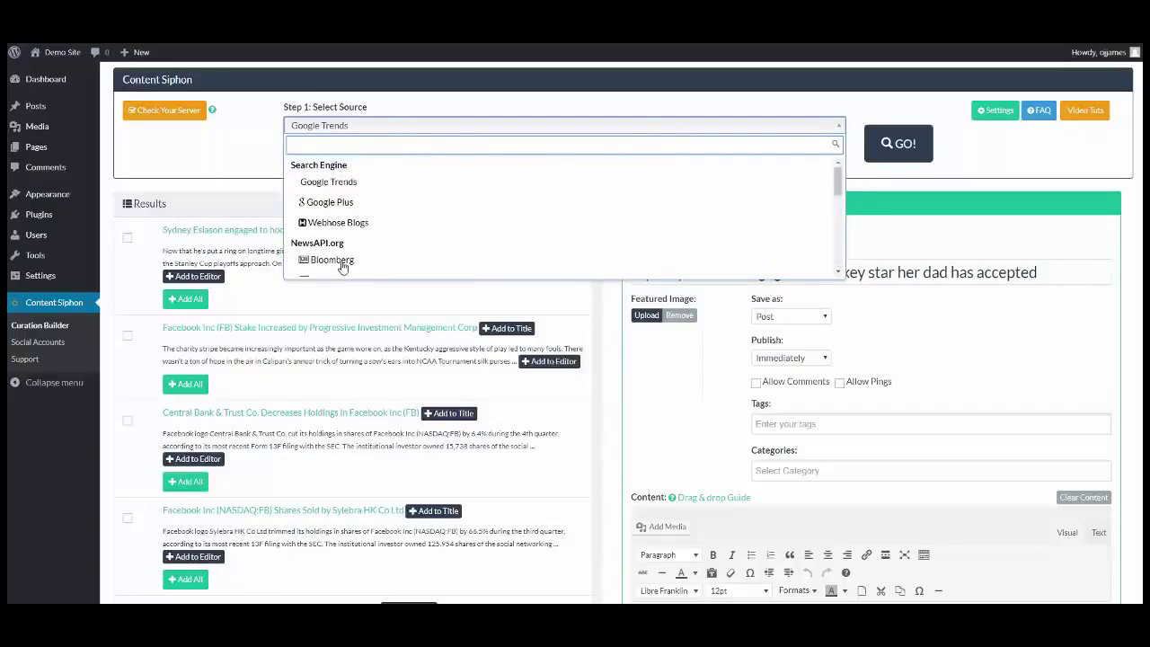
- Search Google Plus for the keyword "Trump"
click(350, 205)
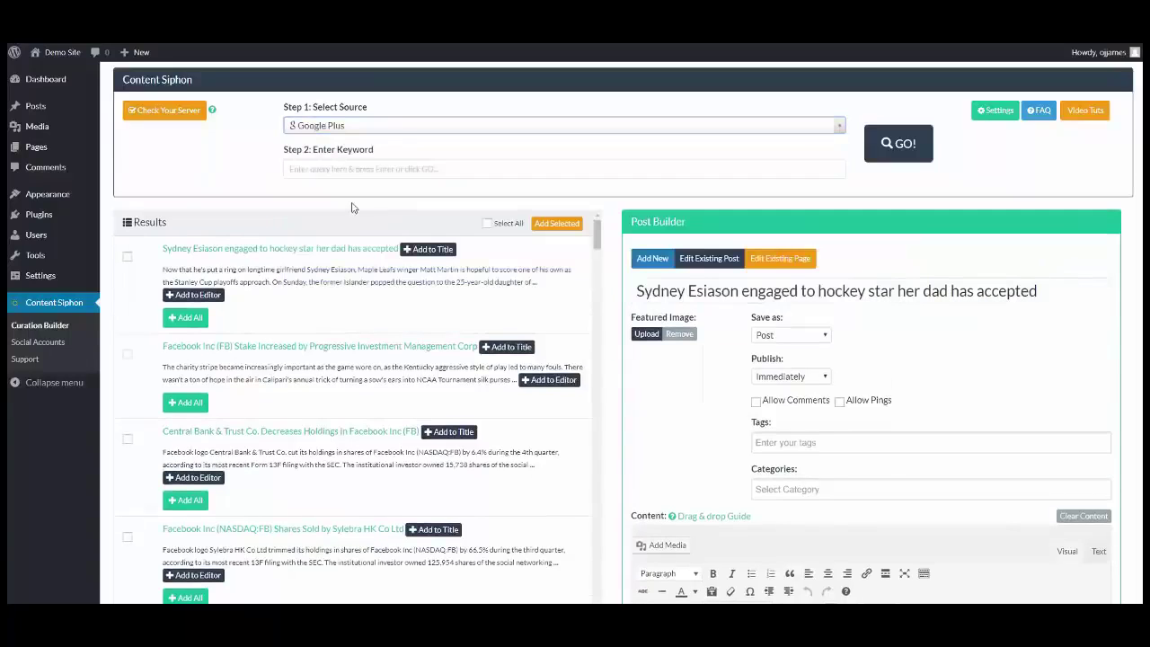
click(412, 171)
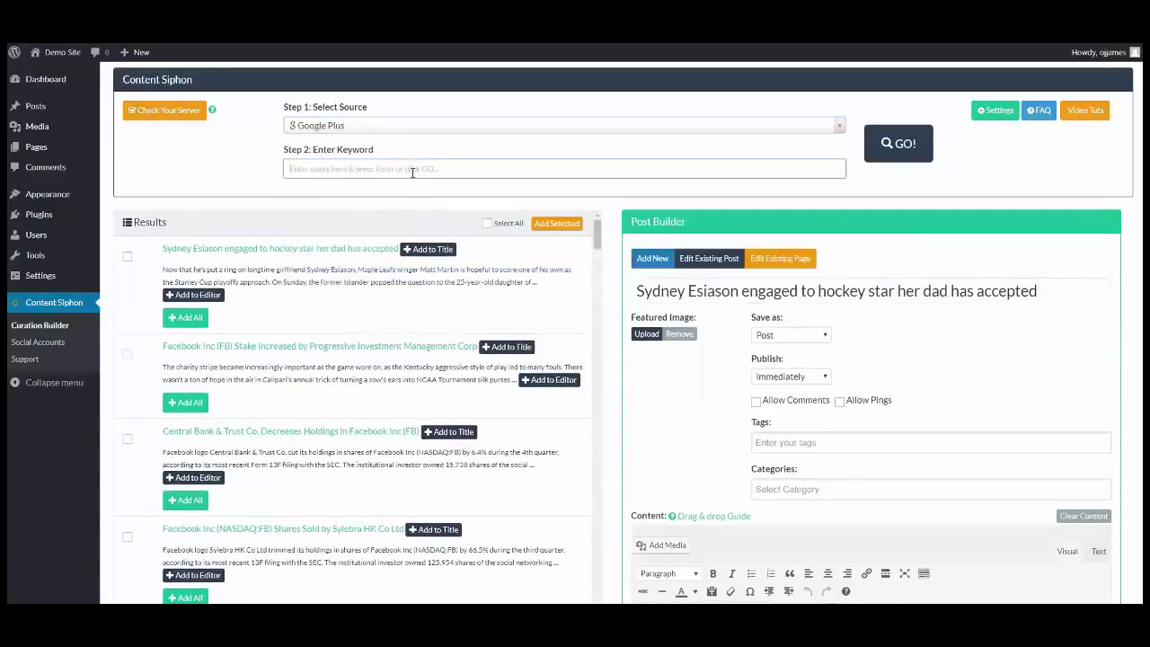
text(Tul)
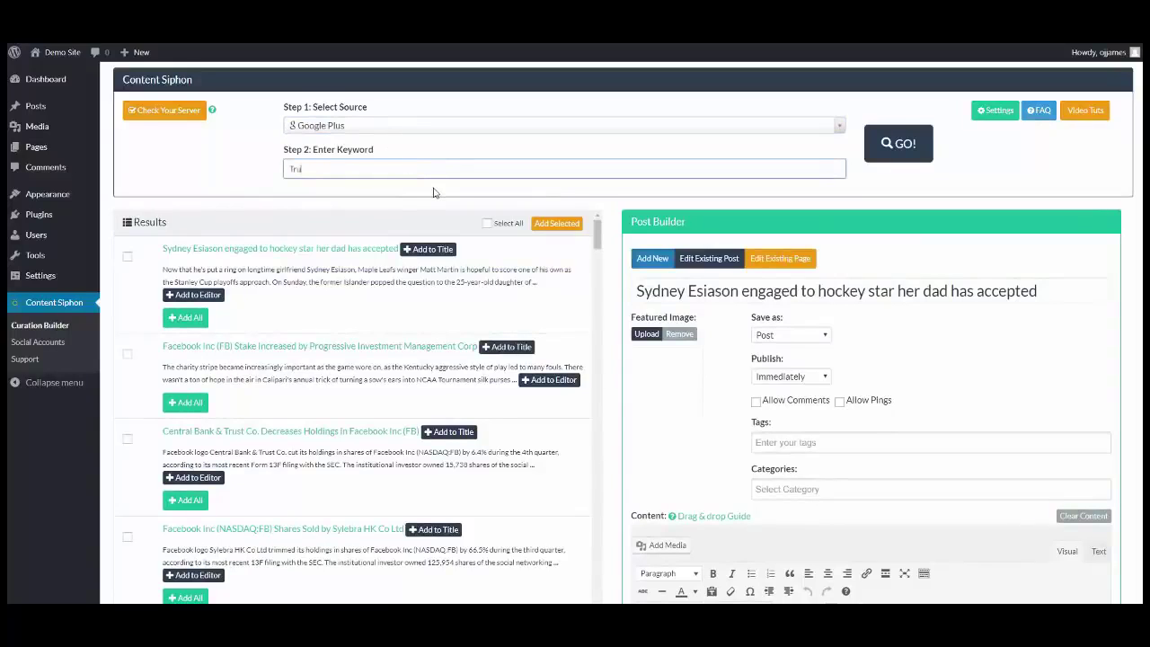
click(881, 143)
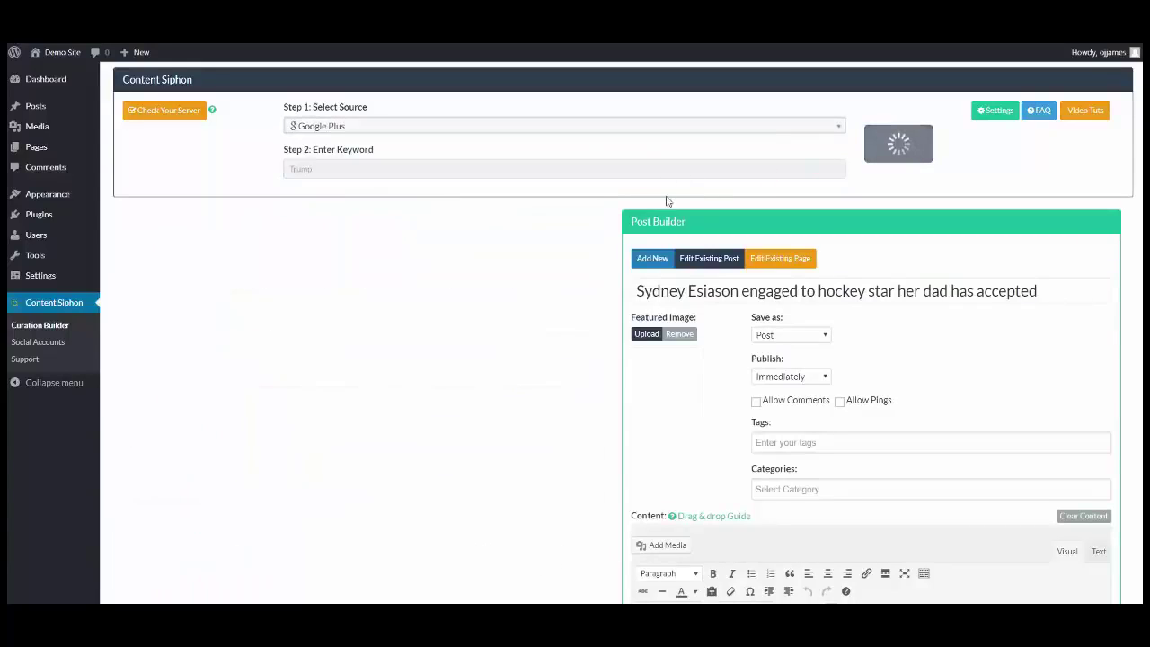
- Clear the old post title and browse the image-bearing Trump results
click(692, 290)
triple_click(708, 290)
key(BackSpace)
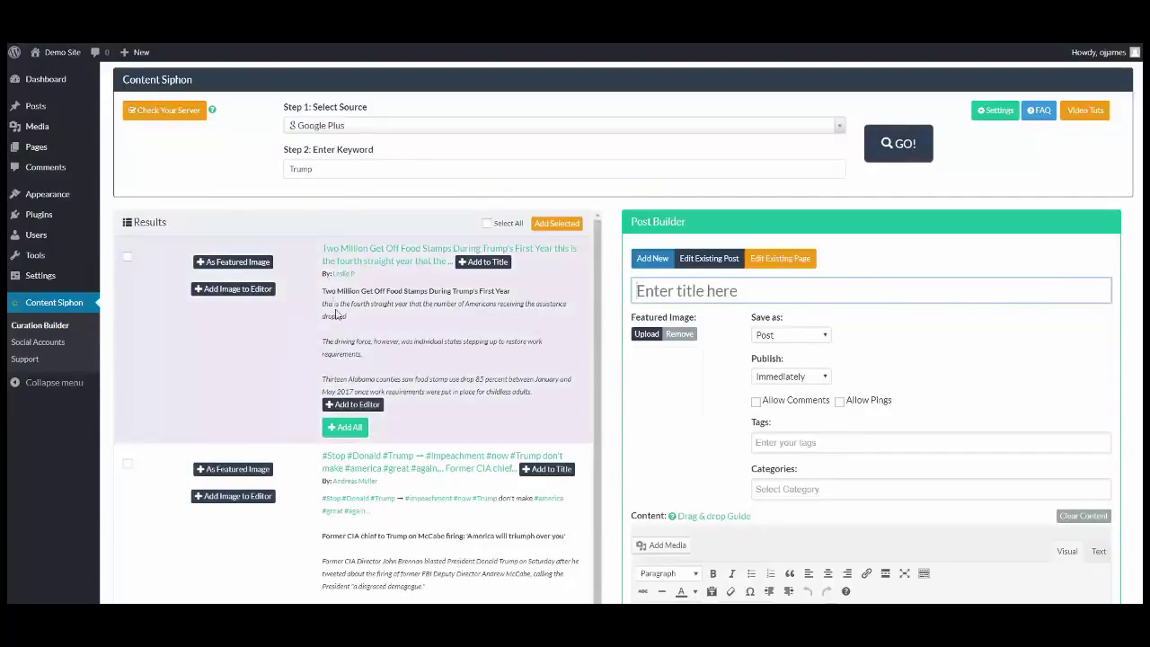
scroll(479, 302, down, 3)
scroll(468, 333, up, 3)
scroll(408, 340, down, 3)
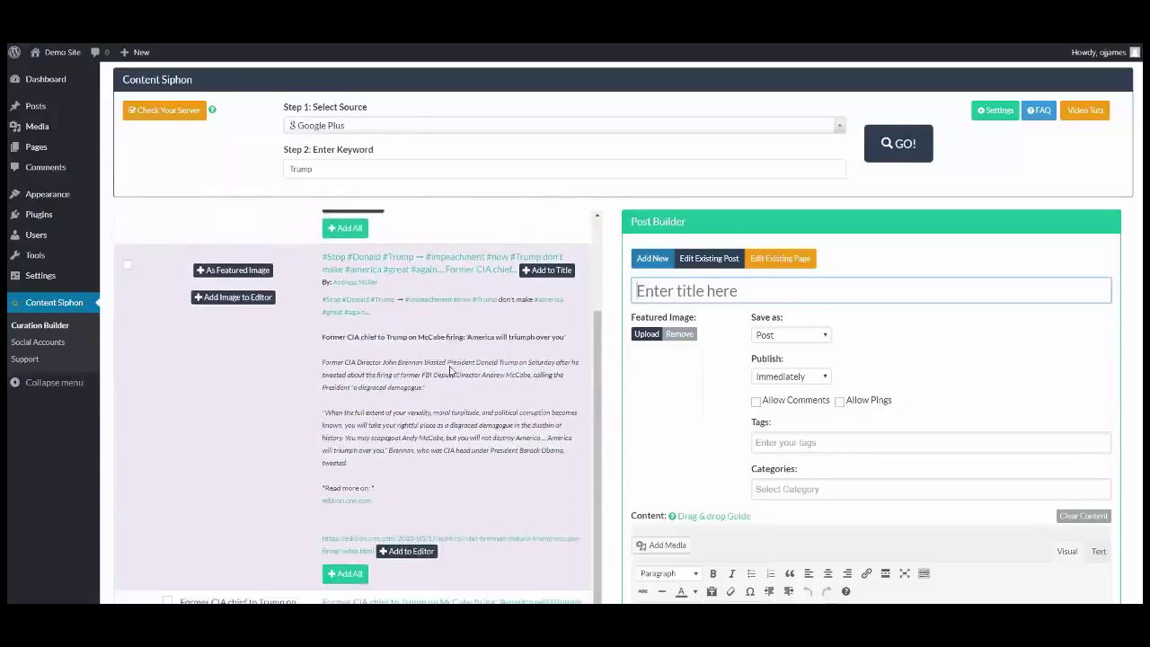
scroll(437, 377, up, 3)
scroll(368, 396, down, 1)
scroll(373, 400, down, 2)
scroll(385, 403, down, 2)
scroll(366, 436, up, 3)
scroll(367, 437, up, 3)
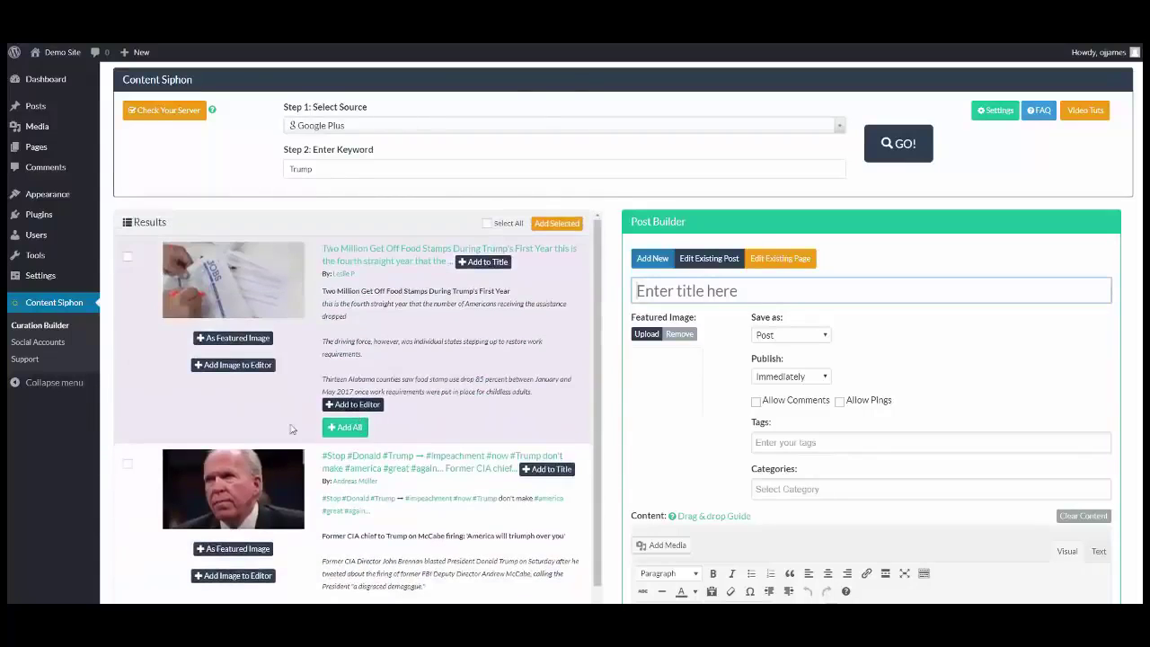
scroll(387, 387, down, 1)
scroll(386, 386, up, 1)
scroll(389, 377, down, 3)
scroll(391, 377, down, 2)
scroll(392, 377, up, 2)
scroll(394, 376, up, 3)
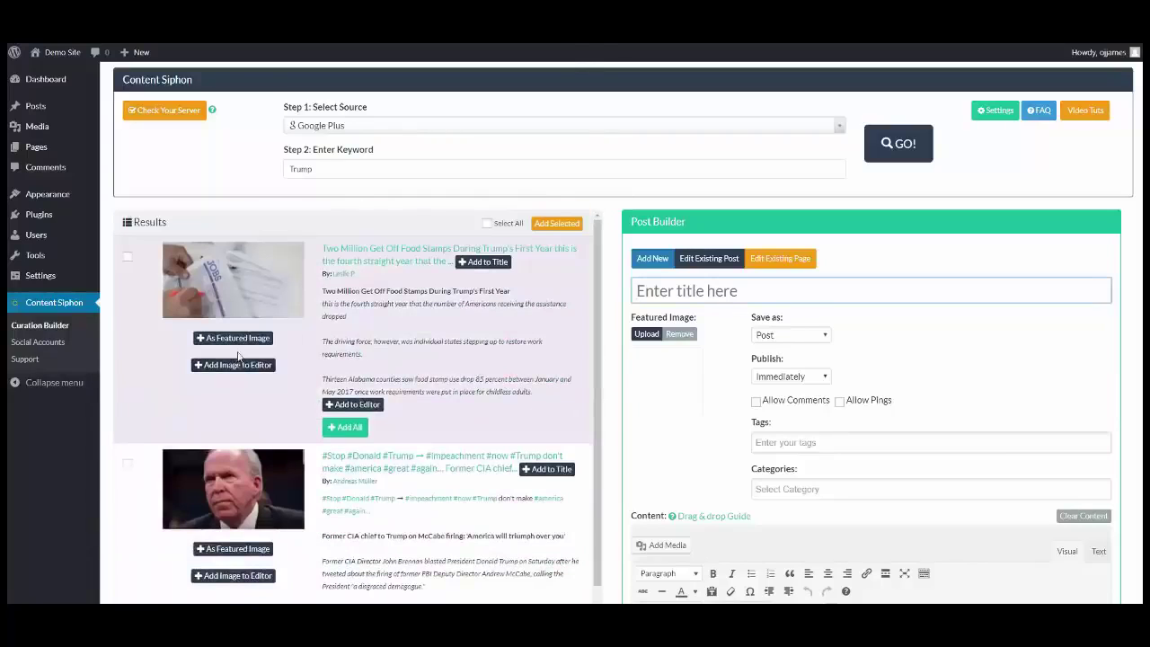
scroll(270, 364, down, 2)
scroll(296, 364, down, 3)
scroll(288, 360, down, 1)
scroll(281, 356, down, 5)
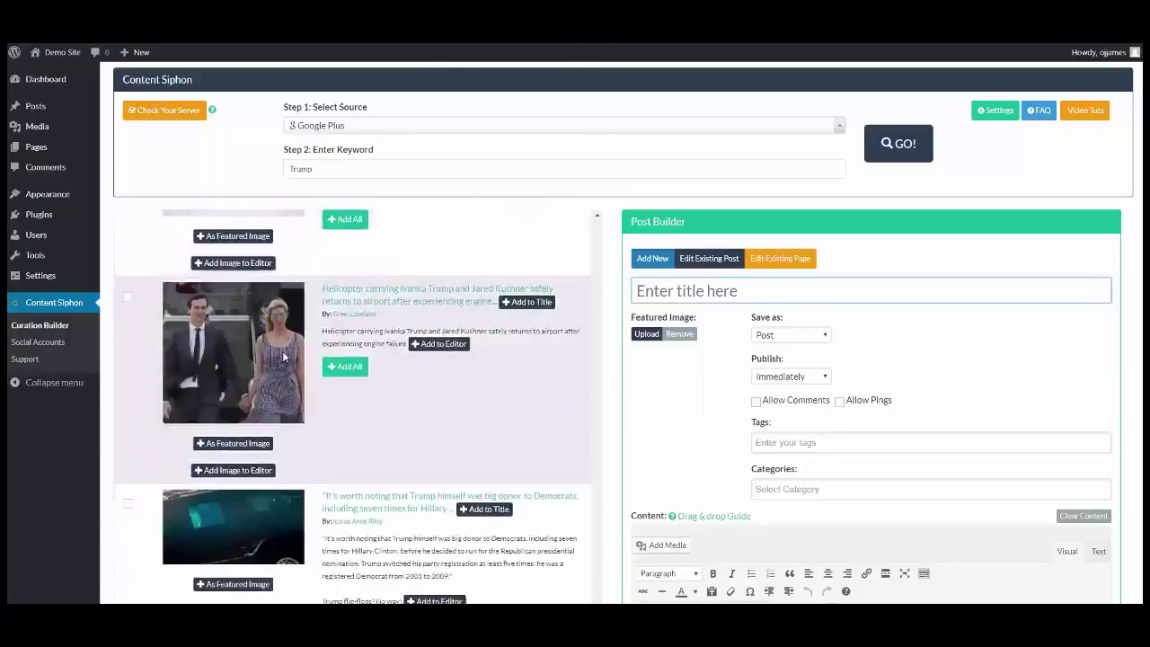
scroll(275, 371, down, 3)
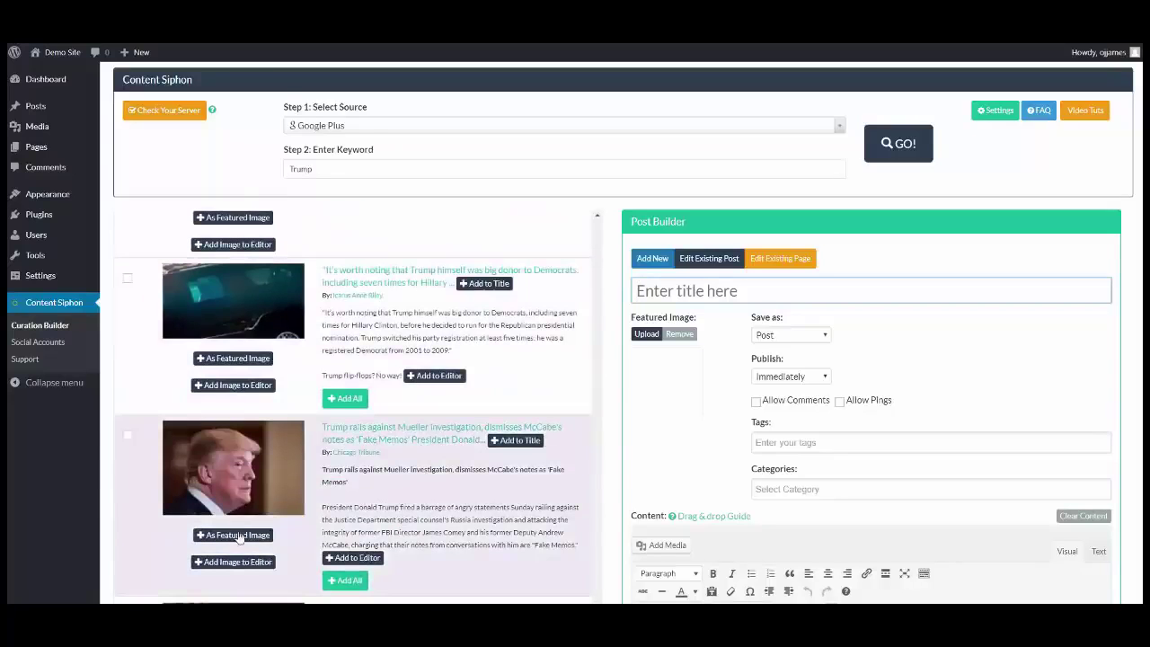
- Use the Mueller article's Trump photo as featured image and its headline as title
click(238, 537)
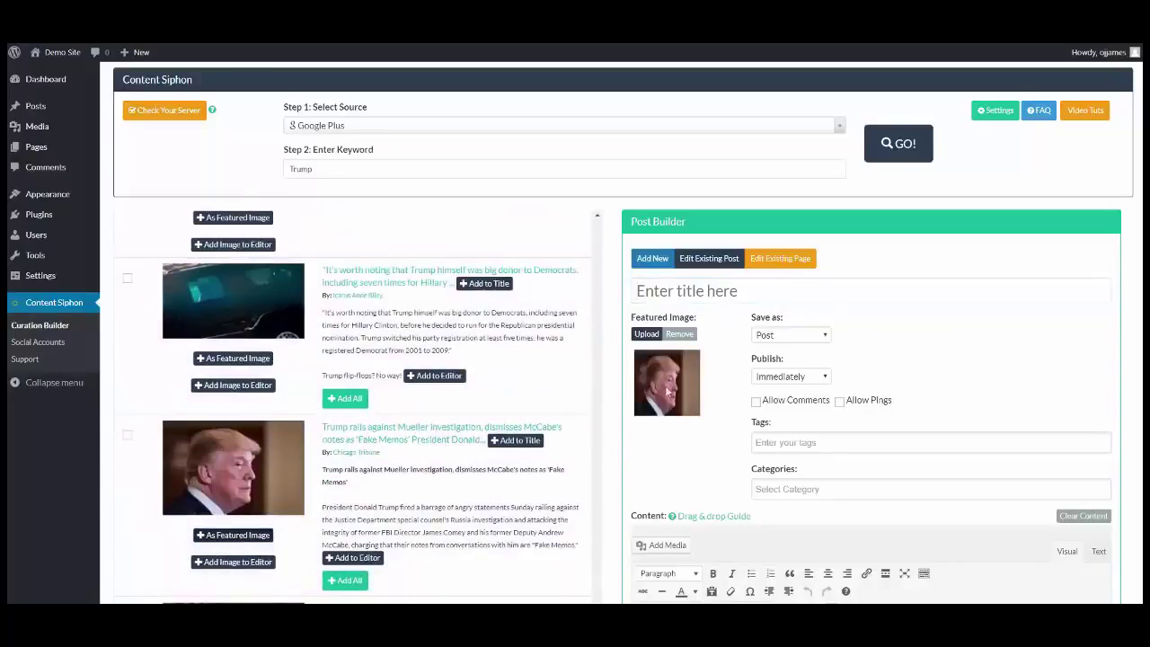
scroll(809, 341, down, 2)
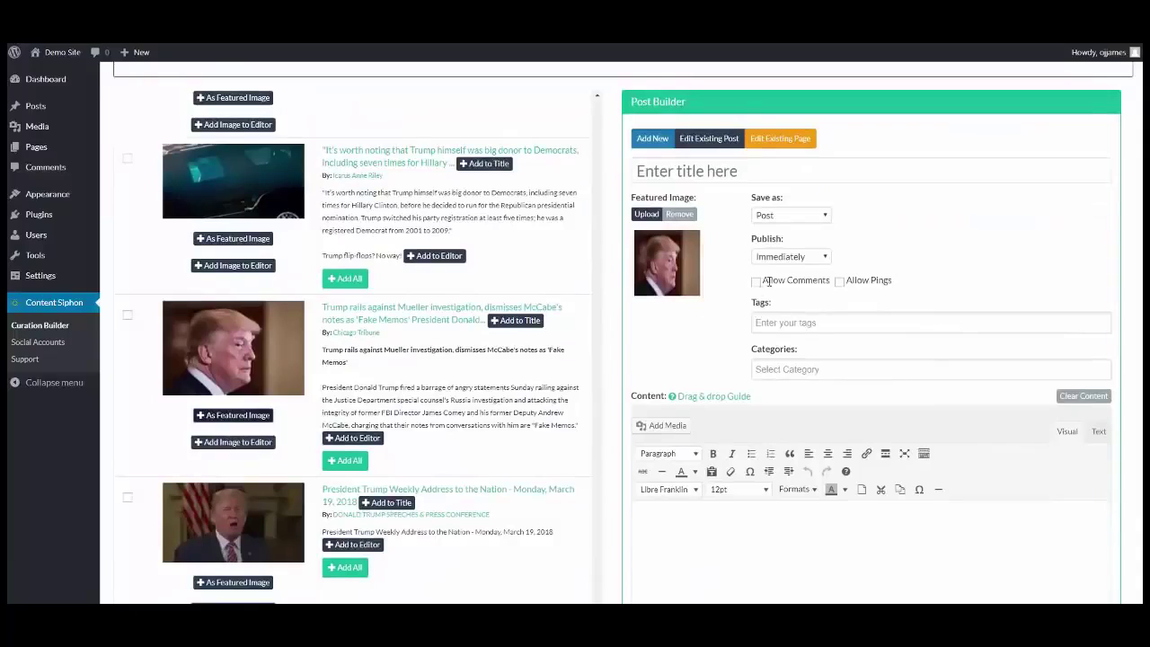
click(515, 321)
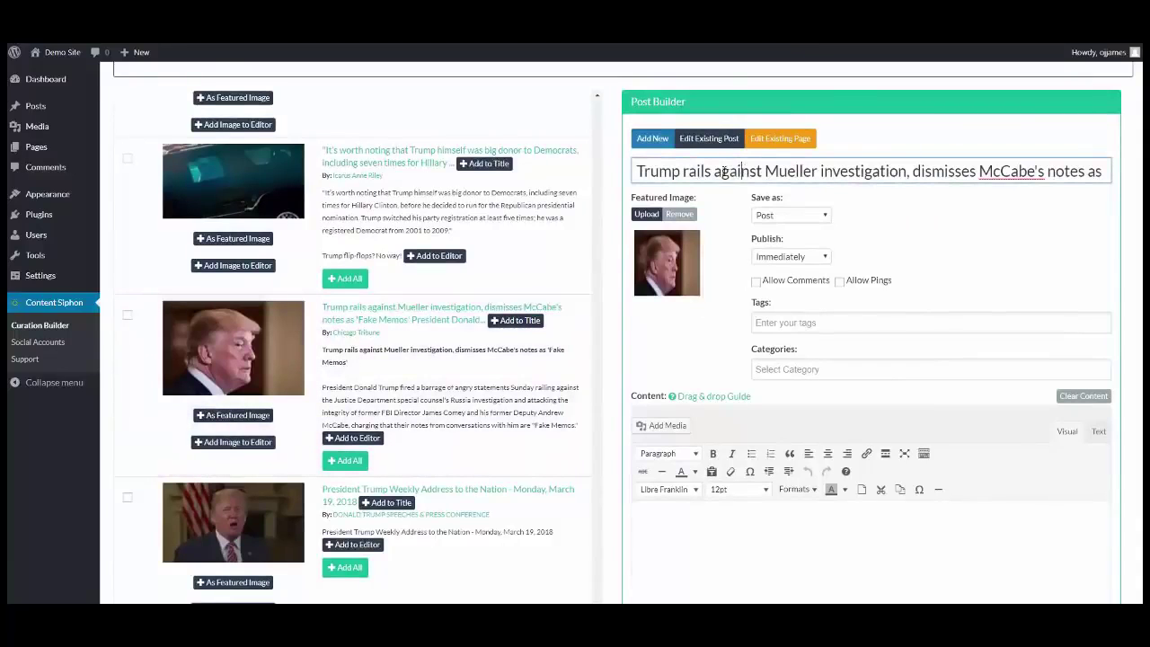
drag(838, 171, 885, 180)
click(826, 178)
scroll(898, 261, down, 2)
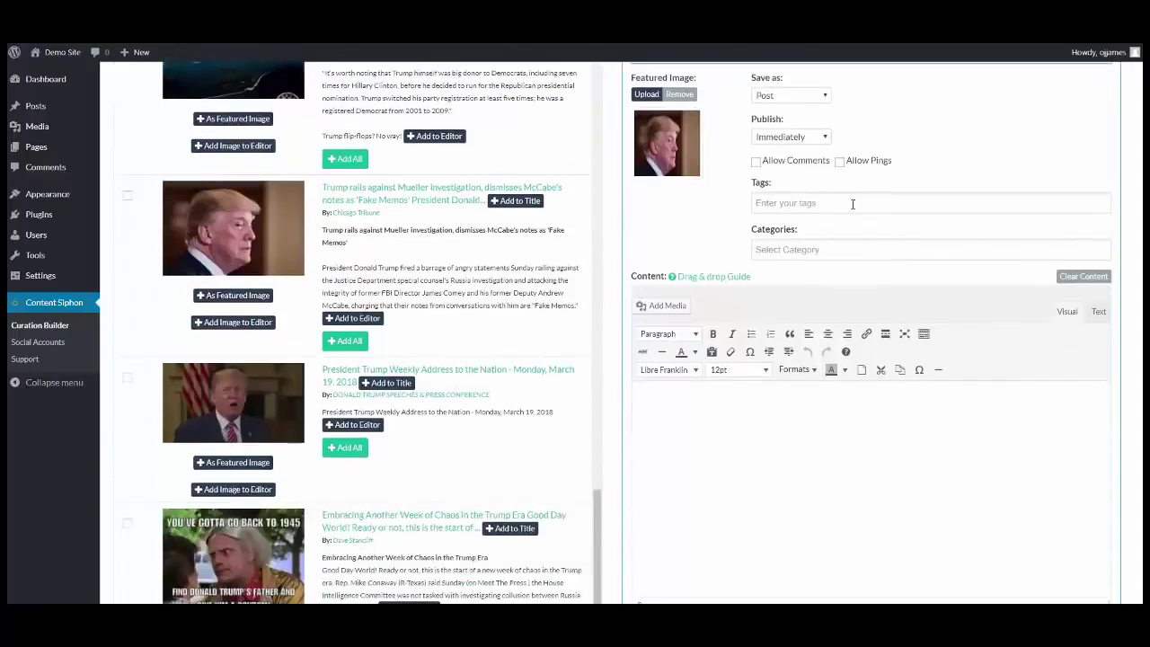
- Save as a post, publish immediately, and allow comments, leaving tags empty
click(820, 97)
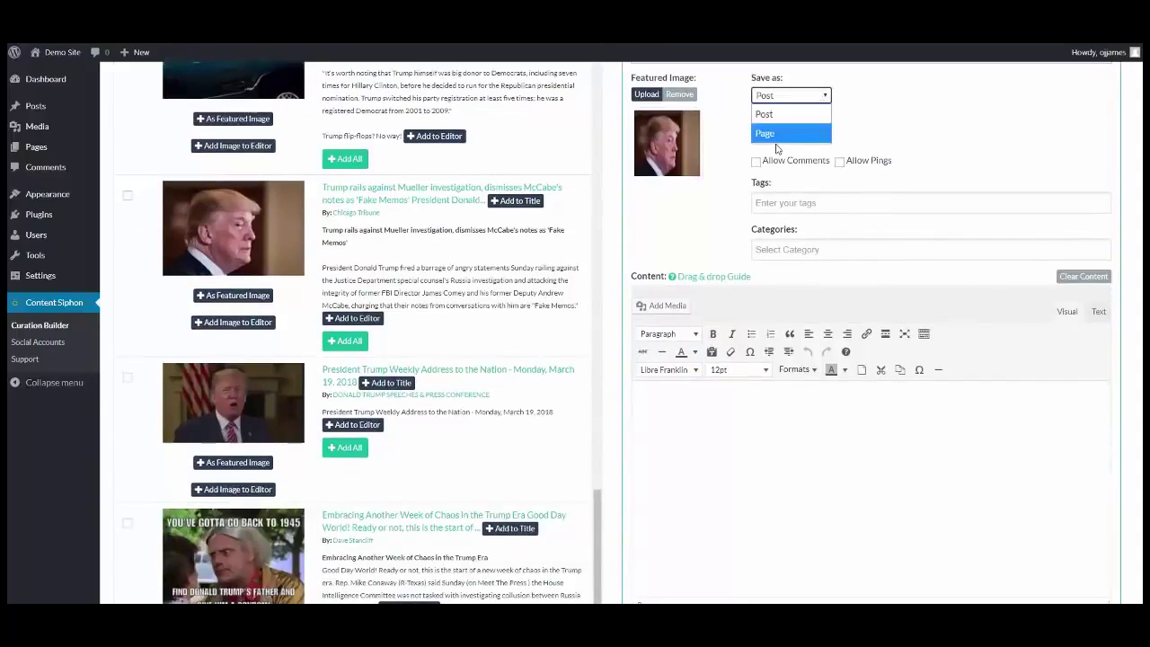
click(882, 118)
scroll(886, 130, up, 2)
click(815, 258)
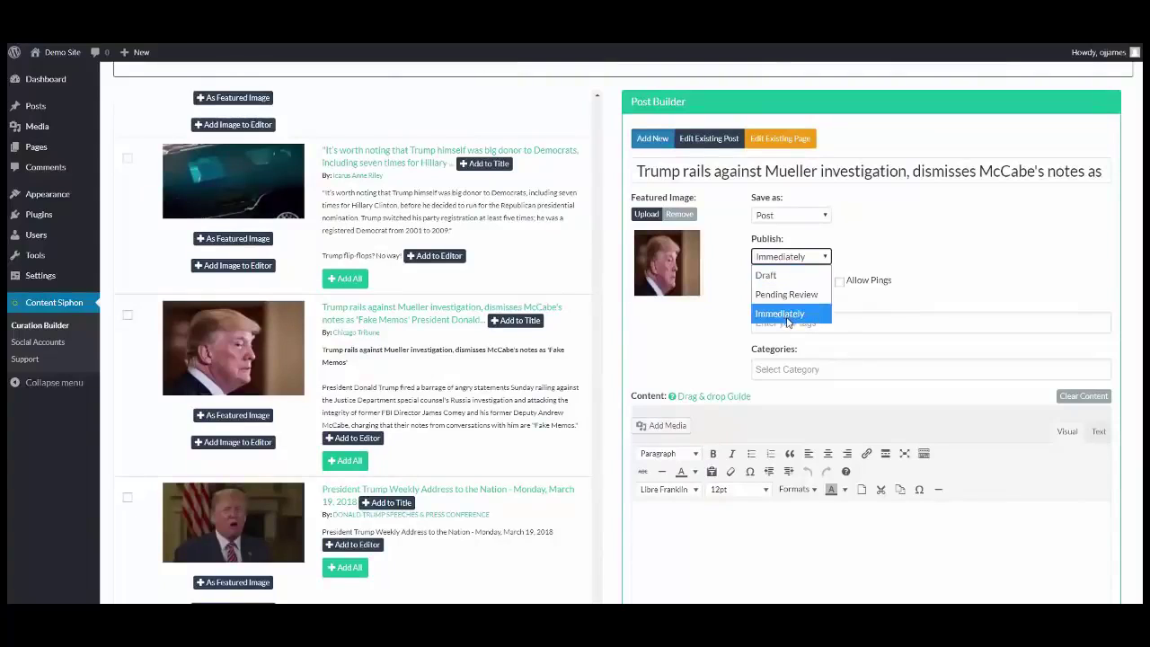
click(814, 318)
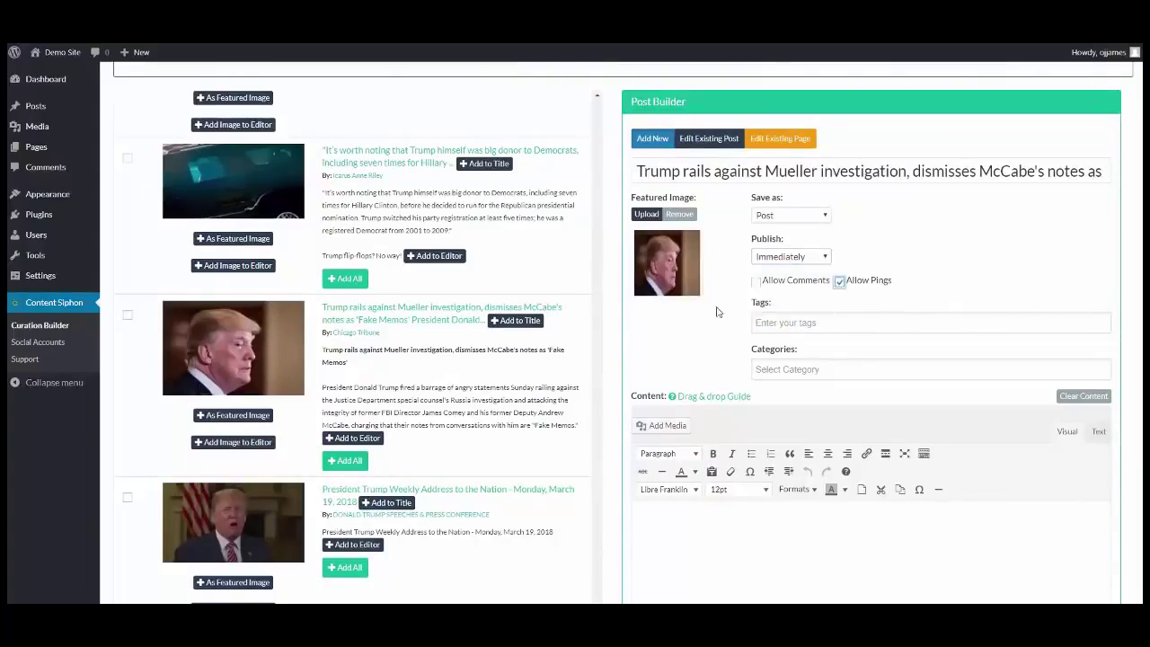
click(757, 281)
click(770, 322)
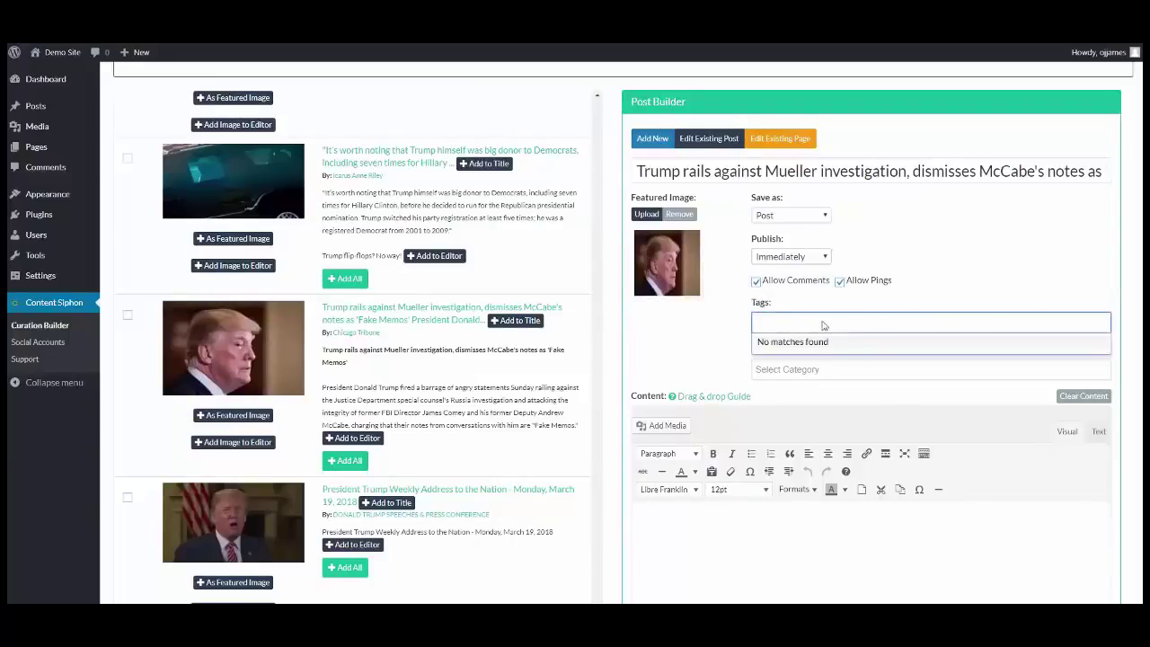
click(949, 286)
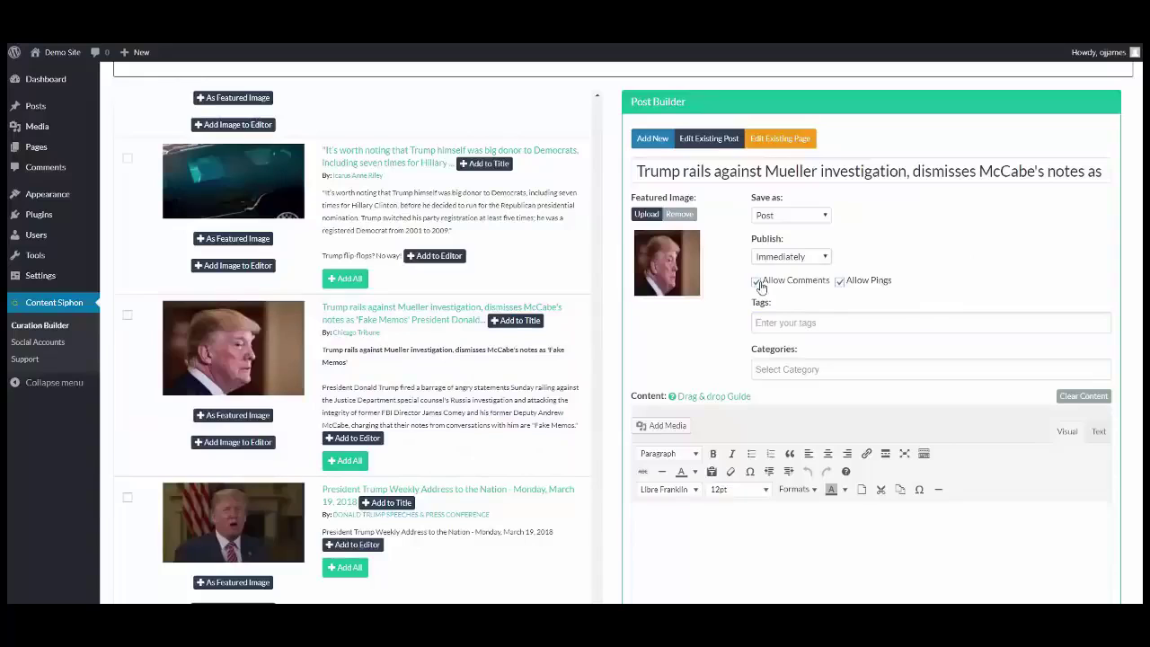
scroll(405, 319, down, 1)
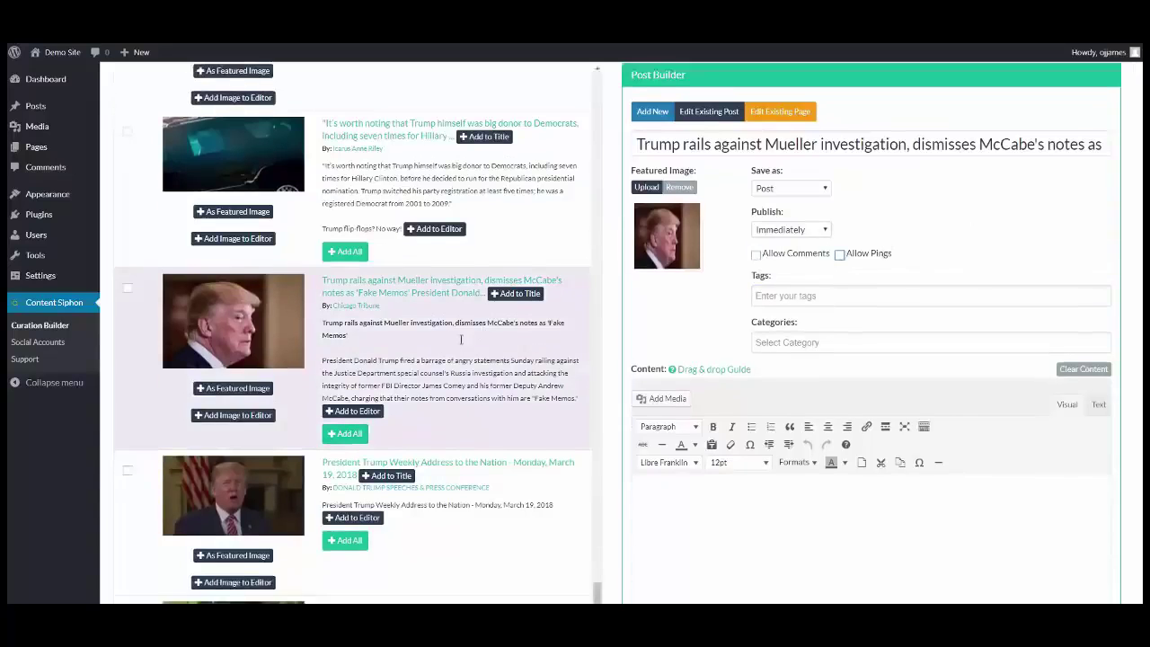
- Drag the Trump Weekly Address article into the post body
drag(233, 288, 517, 369)
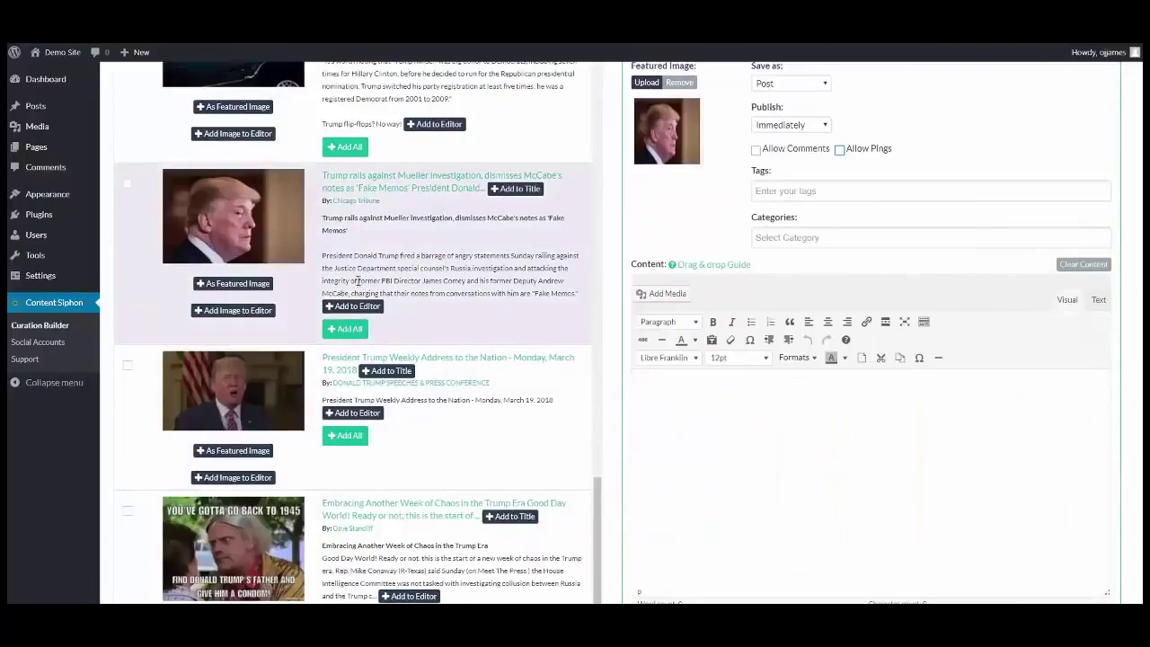
drag(234, 215, 653, 479)
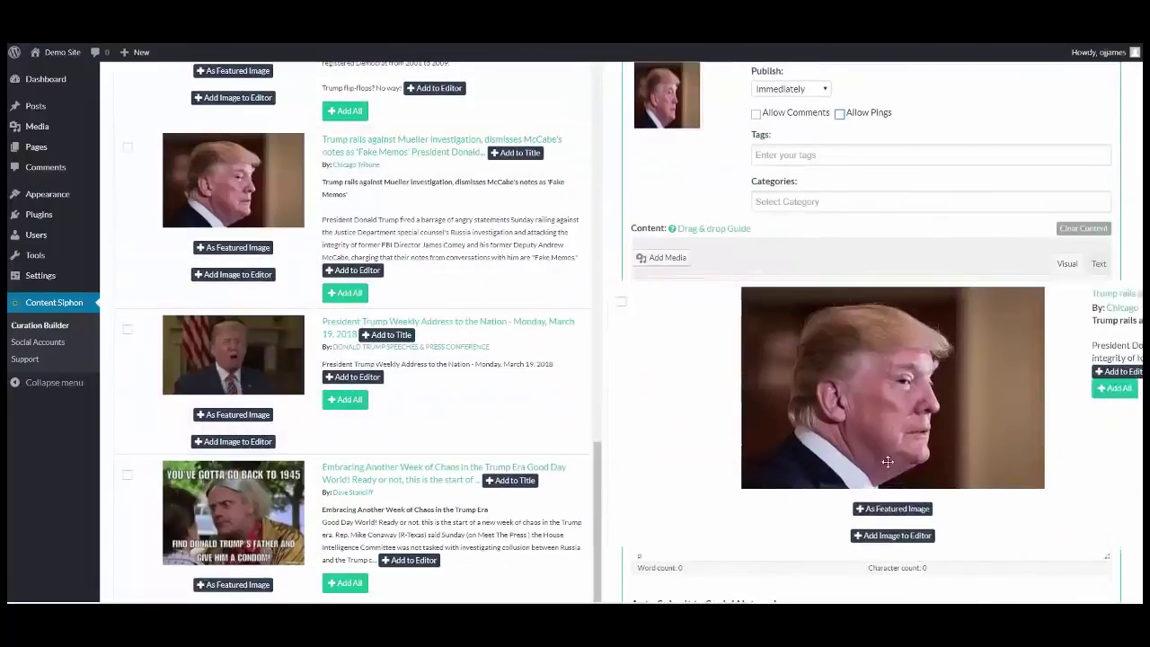
mouse_move(653, 479)
mouse_down()
mouse_move(964, 438)
mouse_move(920, 441)
mouse_up()
scroll(920, 441, down, 4)
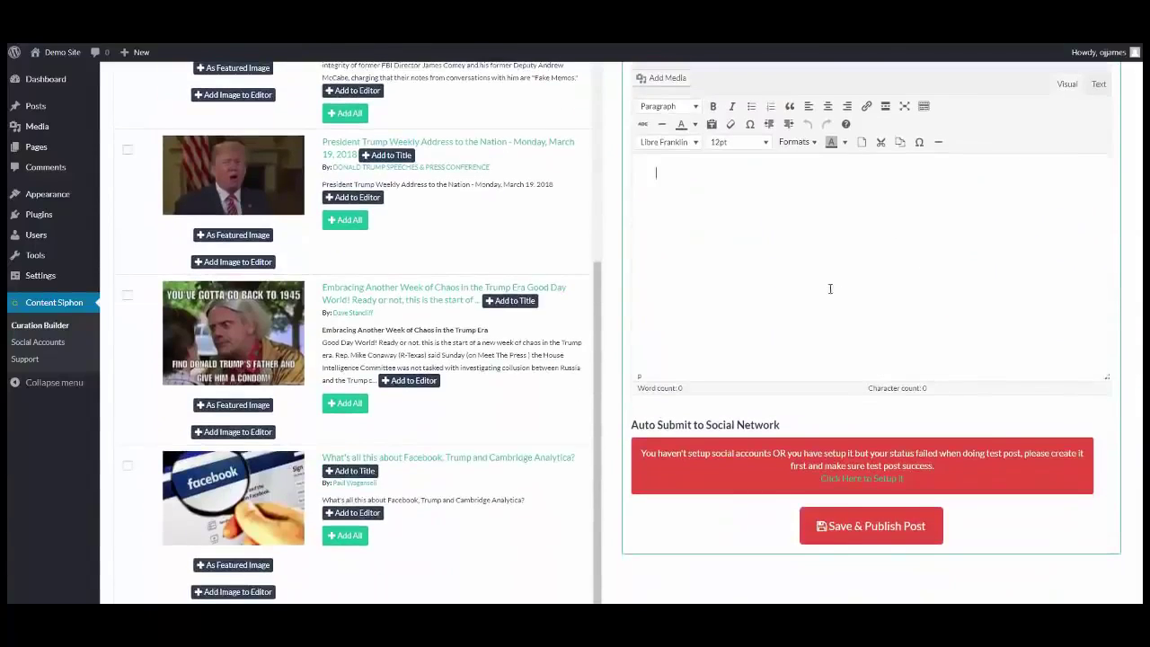
scroll(798, 274, up, 3)
drag(233, 295, 842, 418)
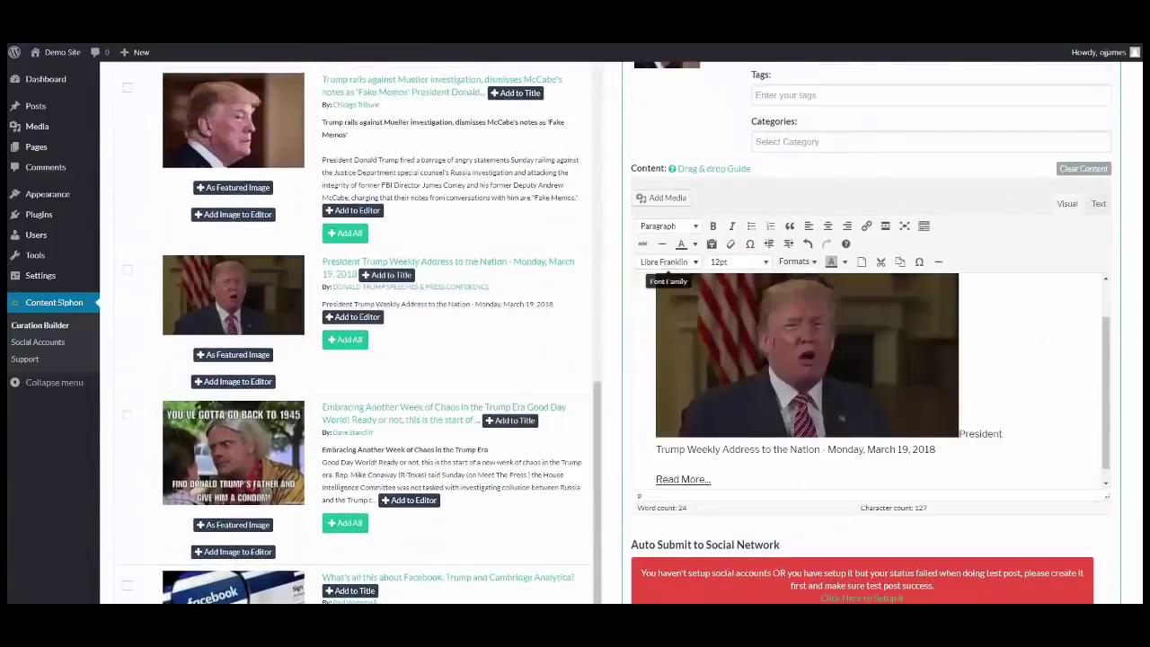
scroll(880, 377, up, 2)
scroll(880, 378, up, 3)
scroll(881, 378, up, 1)
scroll(881, 378, down, 4)
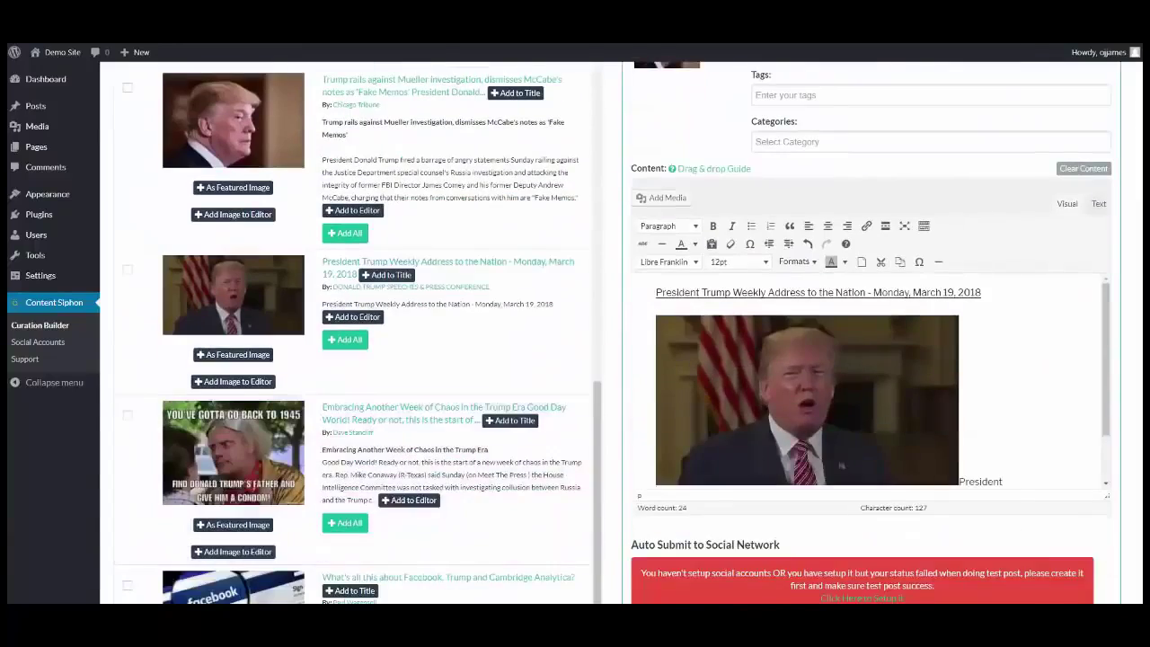
scroll(690, 346, down, 1)
scroll(690, 346, down, 3)
scroll(691, 346, up, 1)
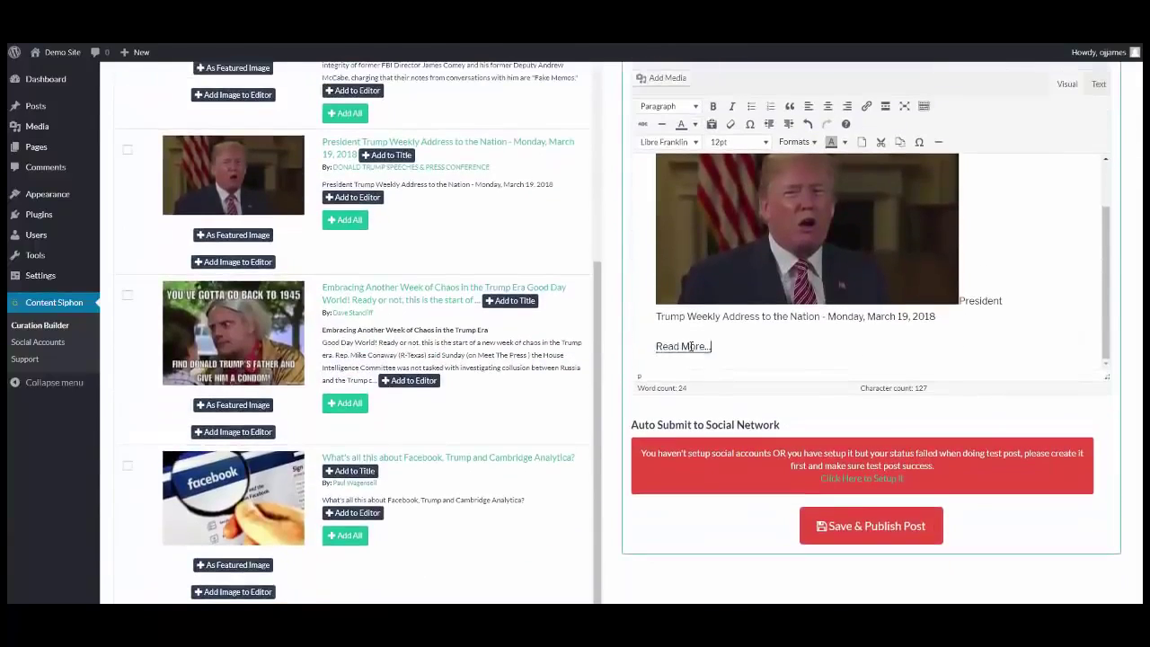
scroll(690, 345, up, 3)
scroll(691, 346, up, 2)
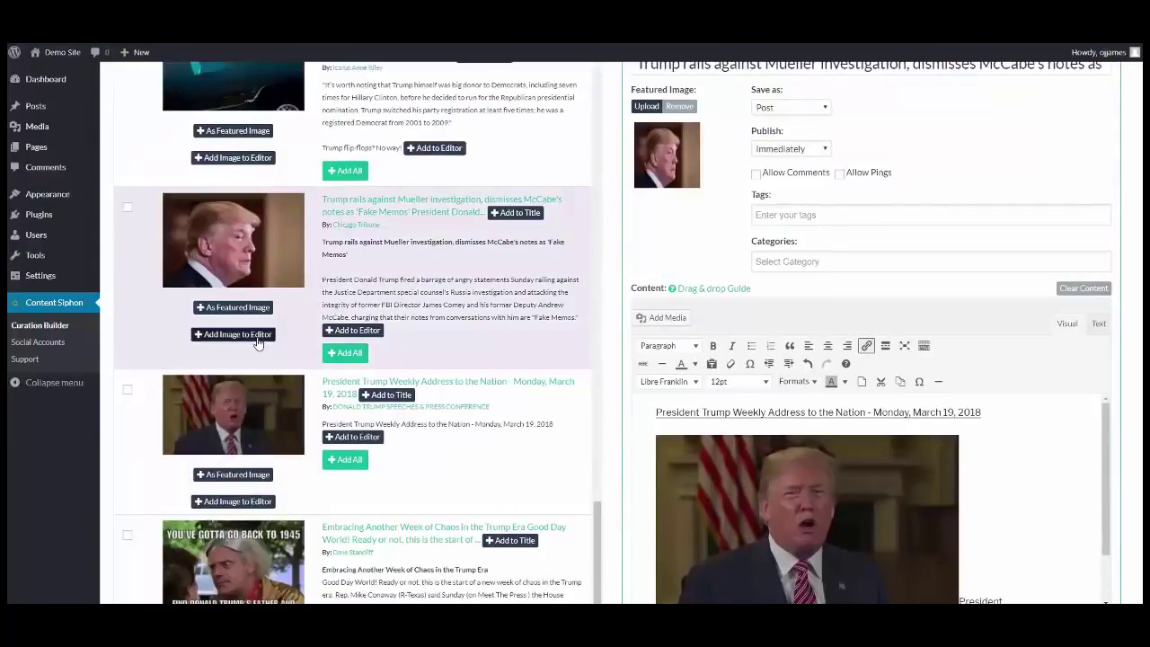
- Insert the Mueller article's Trump photo into the post body and review the content
click(258, 335)
scroll(278, 357, down, 2)
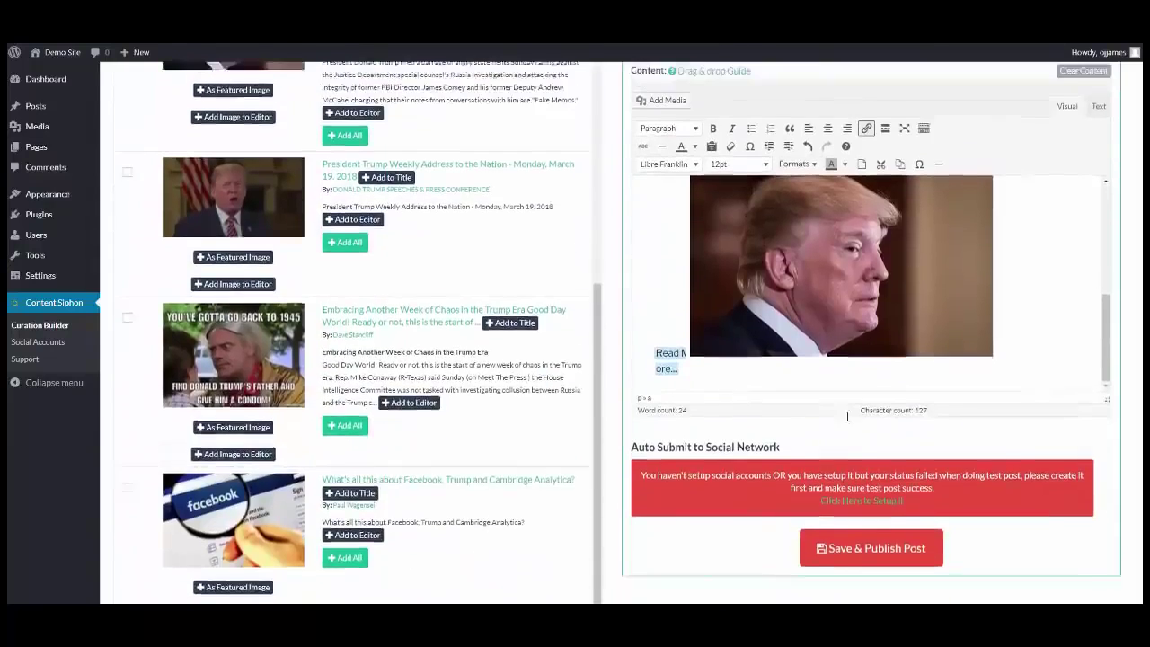
scroll(840, 359, up, 3)
scroll(841, 359, up, 2)
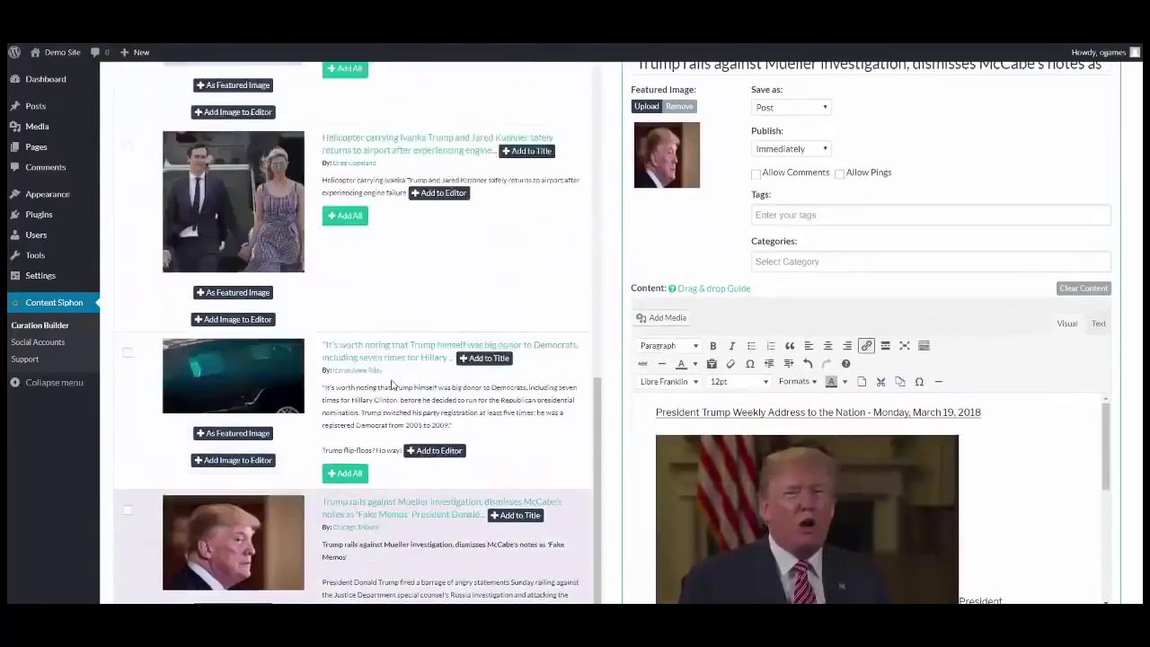
scroll(391, 384, down, 3)
scroll(391, 384, down, 3)
scroll(377, 333, up, 5)
scroll(373, 297, down, 2)
scroll(368, 273, down, 2)
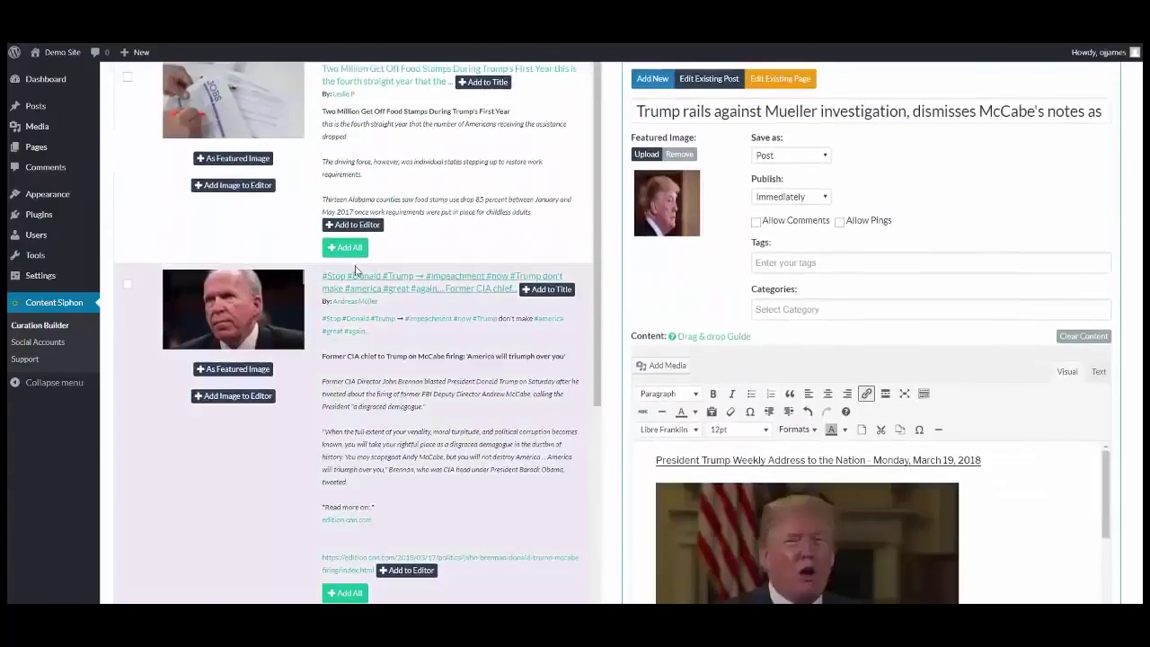
scroll(395, 301, up, 2)
scroll(374, 388, down, 3)
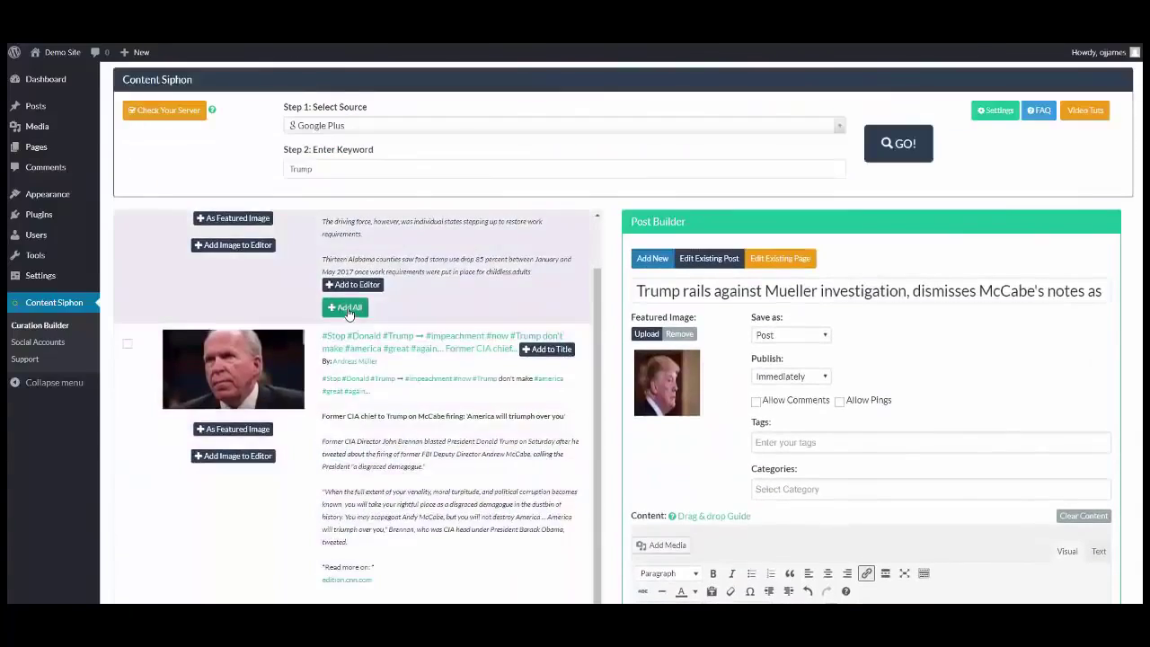
scroll(861, 433, down, 4)
scroll(861, 433, up, 2)
scroll(849, 453, up, 2)
scroll(836, 481, up, 3)
scroll(832, 491, down, 2)
scroll(831, 492, up, 1)
scroll(629, 360, up, 3)
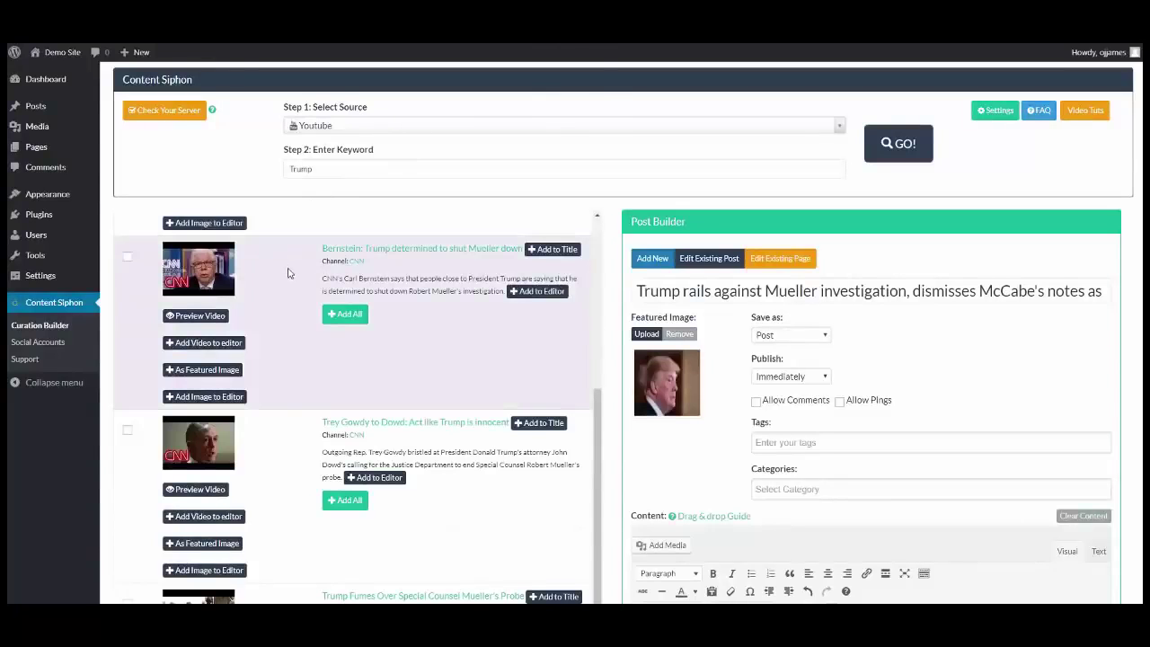
- Preview and play the Bernstein CNN Mueller video, then close the preview
scroll(456, 284, down, 1)
scroll(269, 357, down, 1)
scroll(219, 359, up, 3)
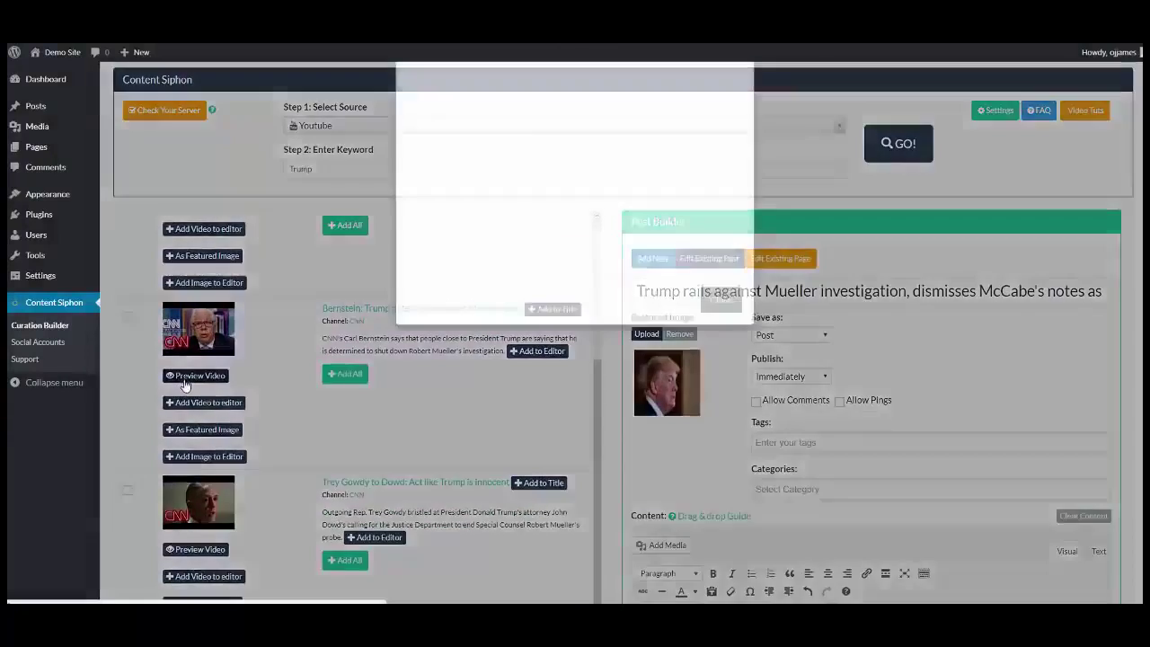
click(185, 375)
click(593, 206)
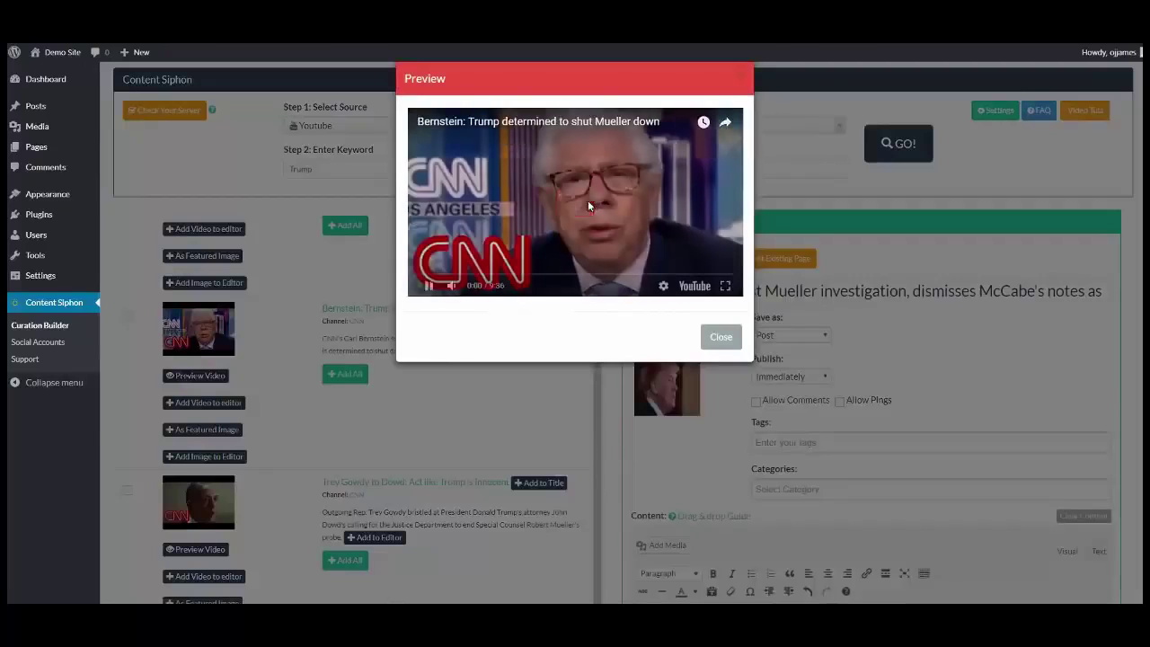
click(723, 336)
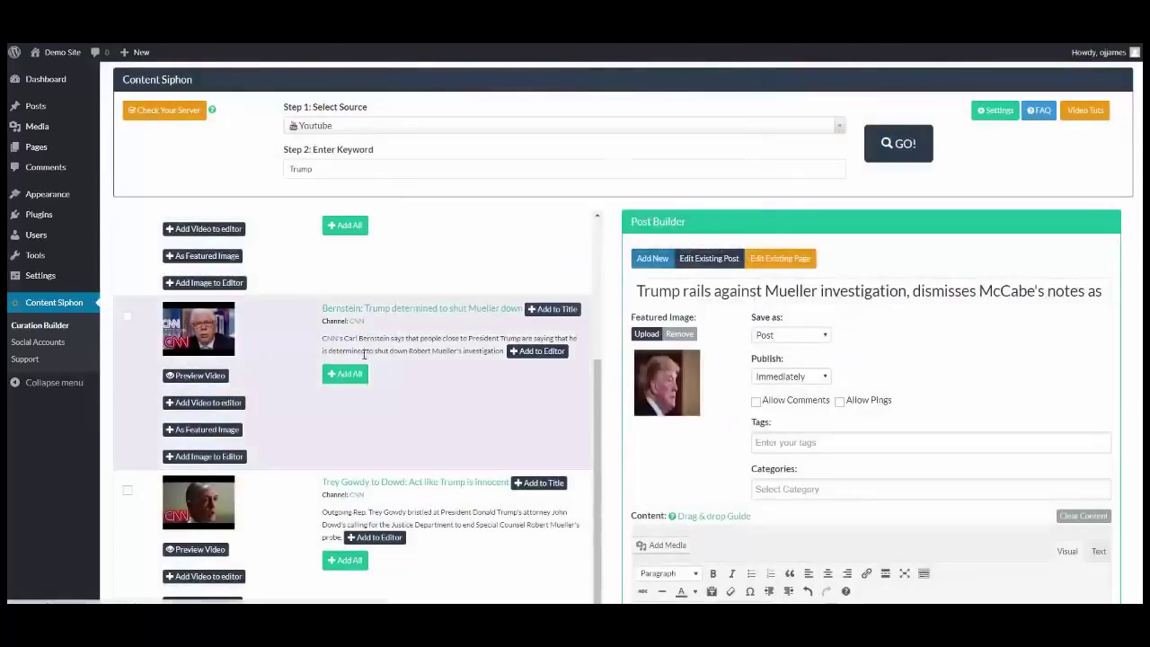
scroll(206, 333, down, 3)
scroll(683, 530, down, 3)
- Select the Weekly Address heading and embed the Trey Gowdy CNN video beneath it
triple_click(998, 400)
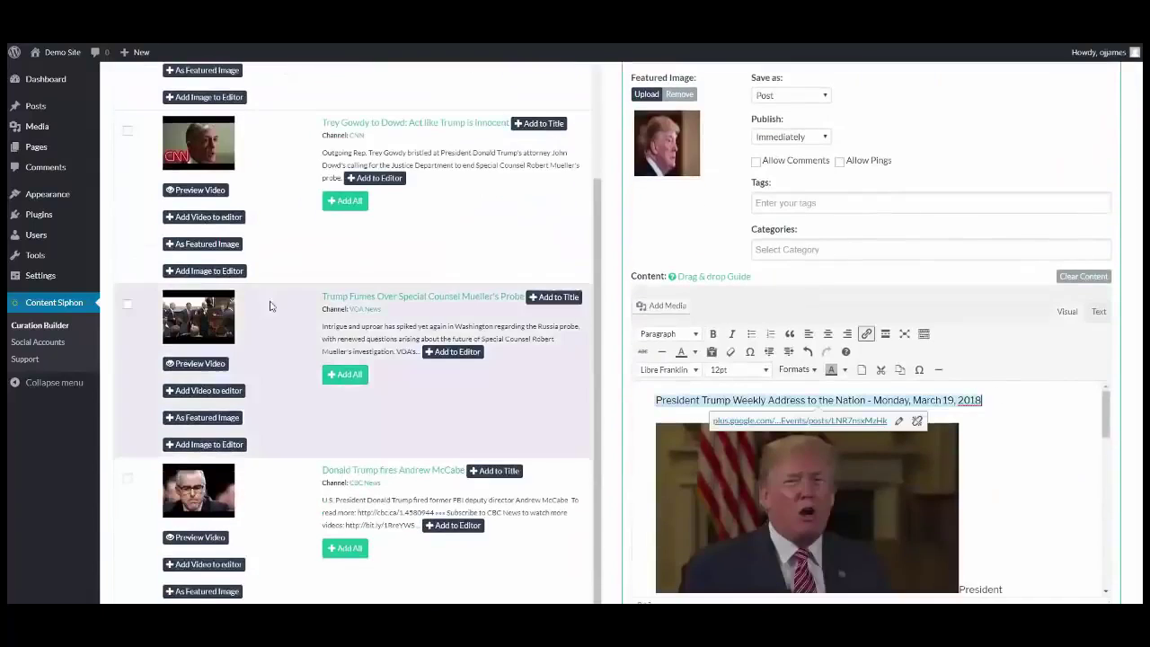
click(214, 217)
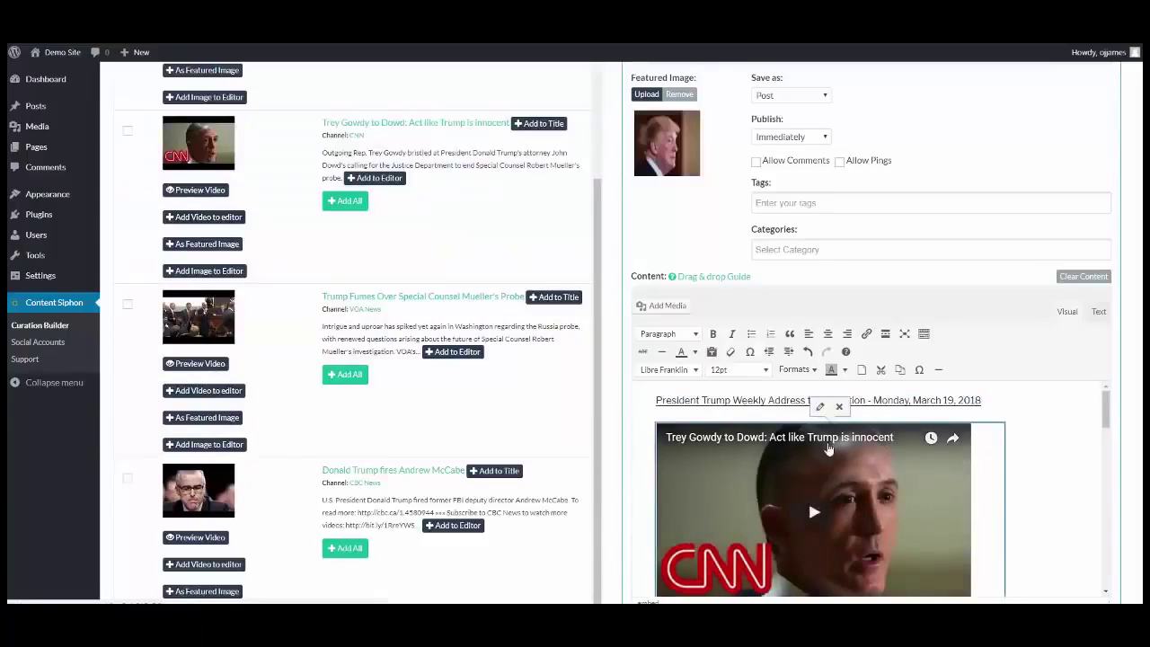
scroll(822, 467, down, 3)
scroll(818, 486, up, 2)
scroll(813, 500, down, 1)
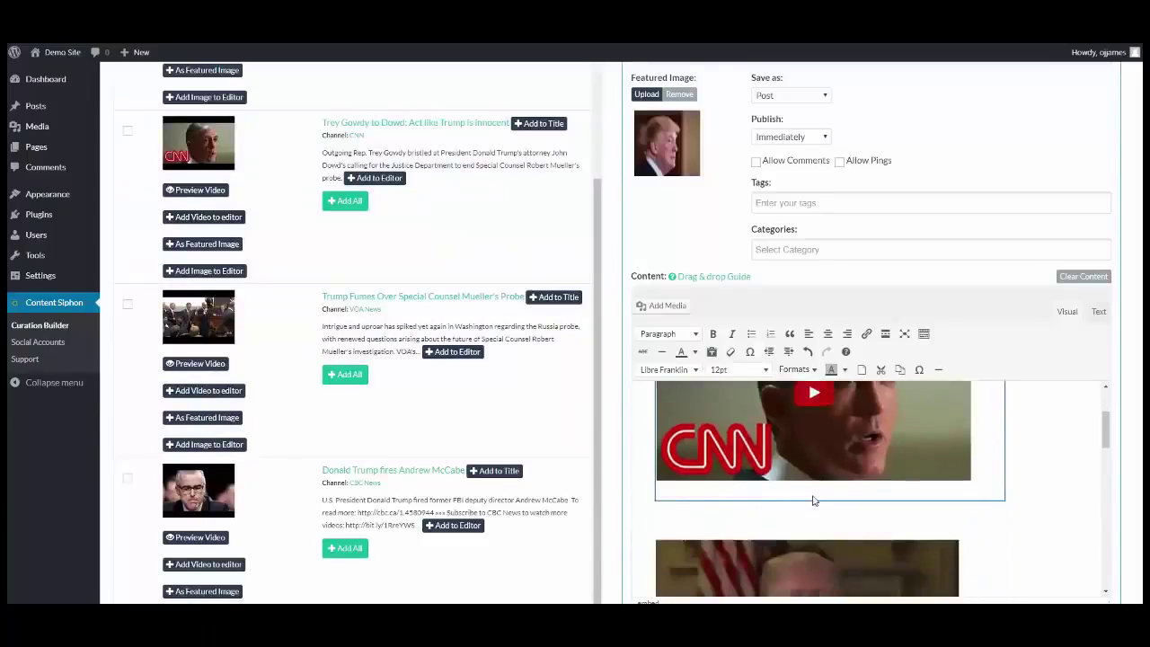
scroll(813, 500, up, 2)
scroll(812, 500, up, 2)
scroll(809, 512, up, 2)
scroll(808, 521, up, 5)
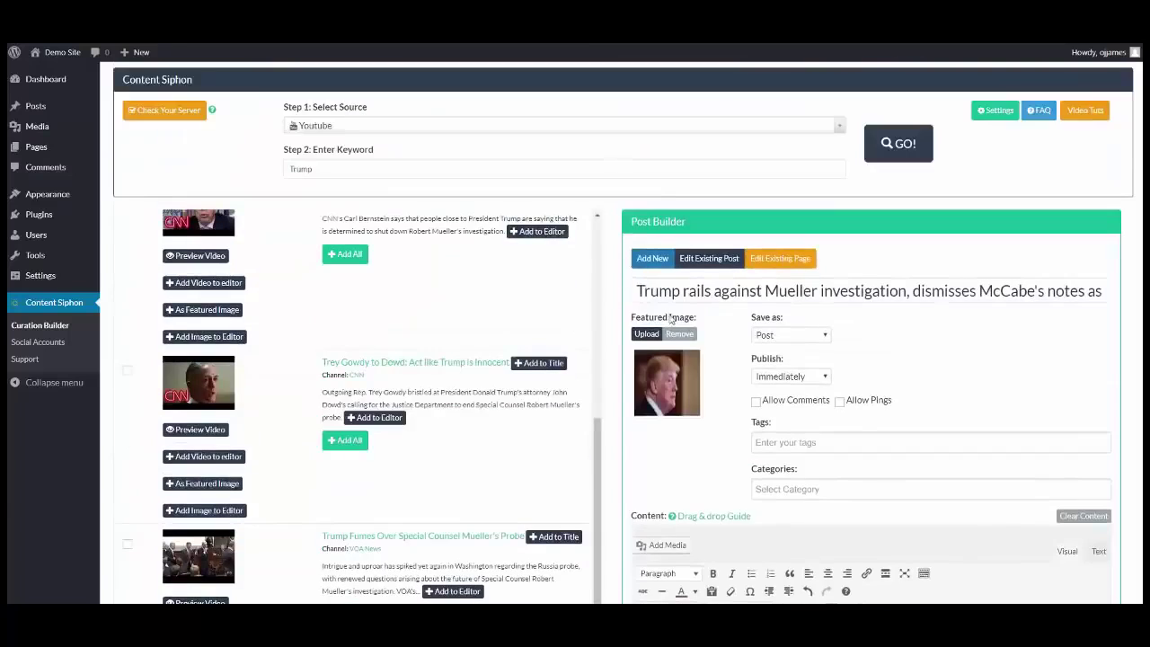
scroll(673, 329, down, 5)
scroll(808, 260, down, 1)
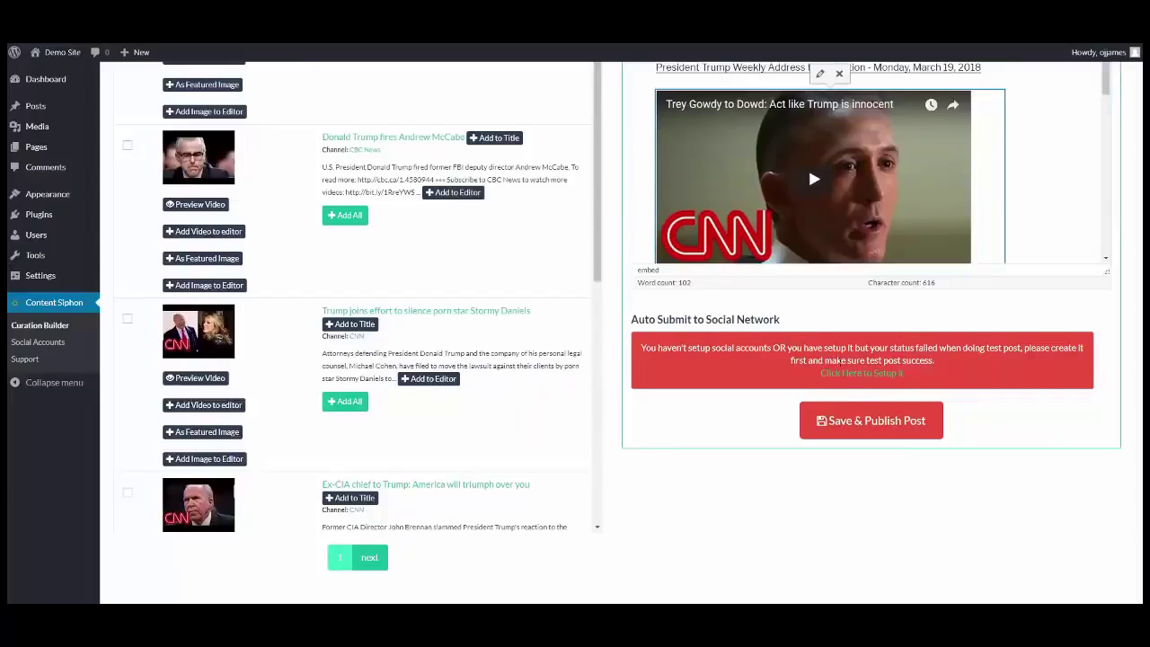
- Open the Social Networks Account setup page and start creating a new account
click(870, 375)
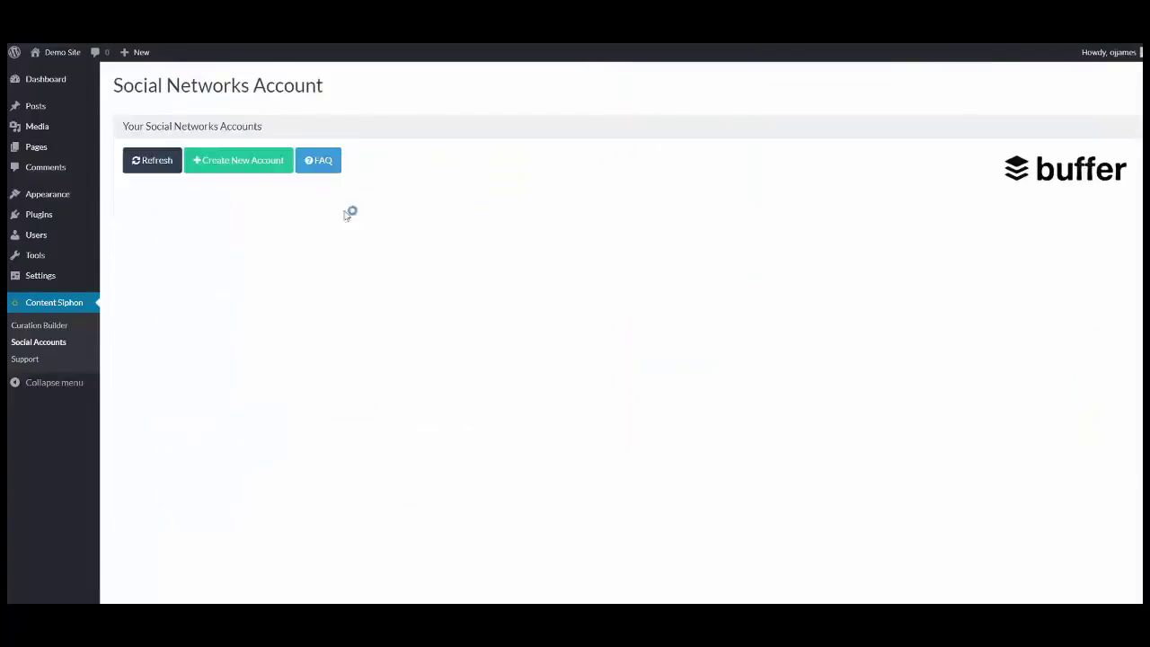
click(247, 165)
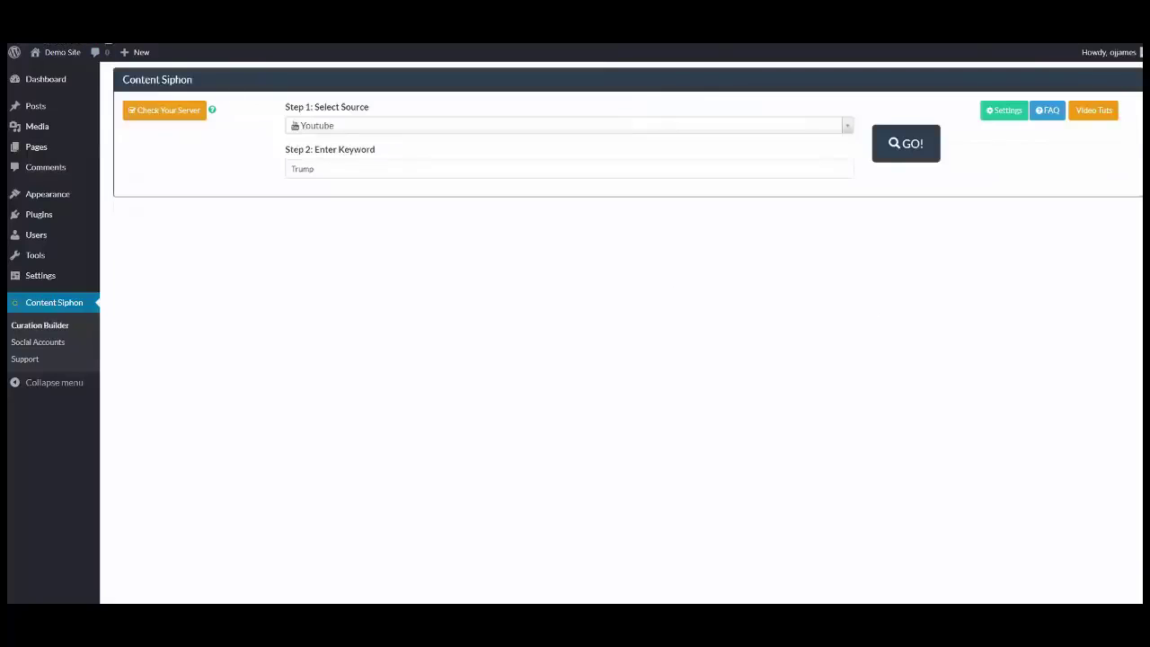
mouse_move(40, 275)
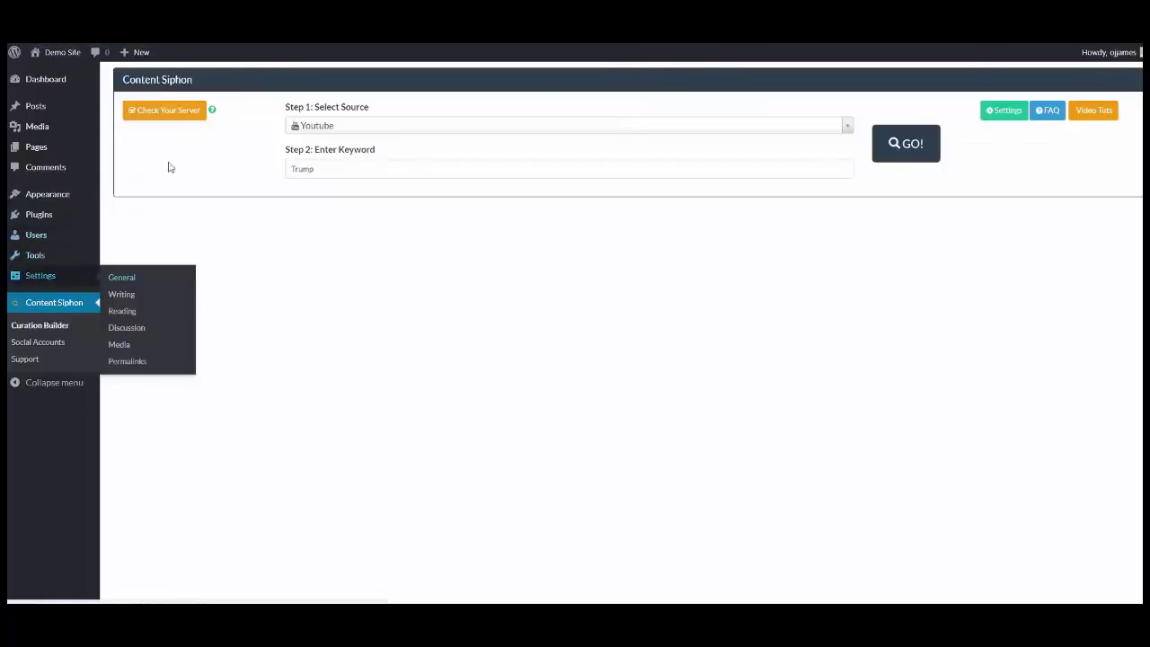
- Re-run the Trump YouTube search and add the James Clapper CNN video to the post
click(896, 149)
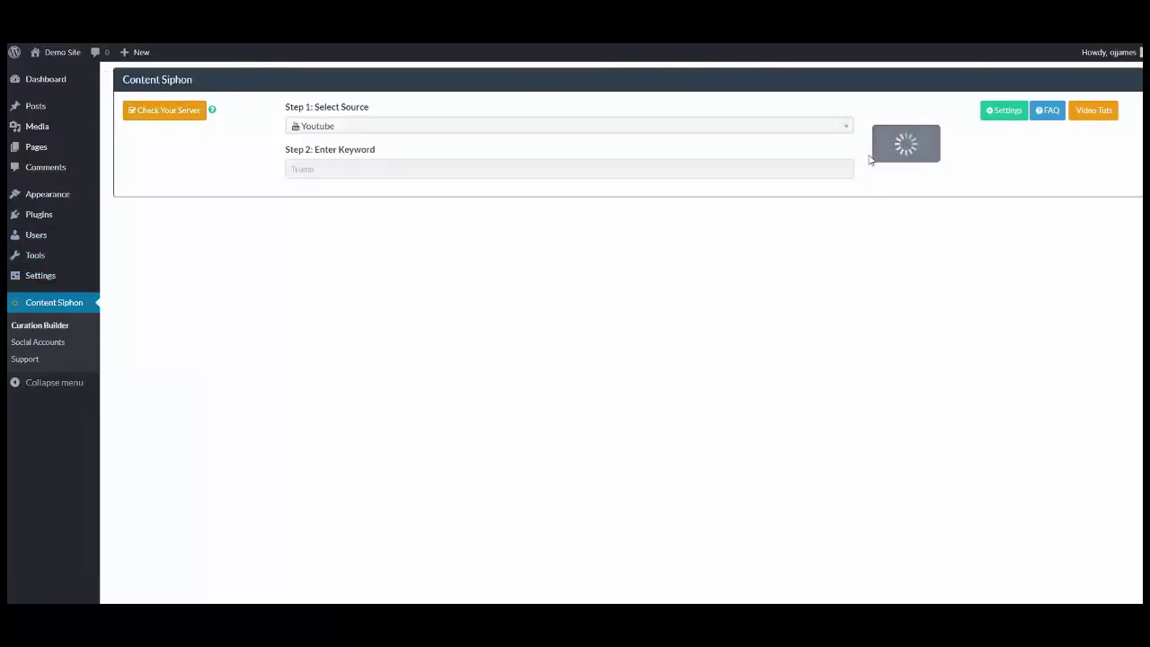
scroll(970, 409, down, 5)
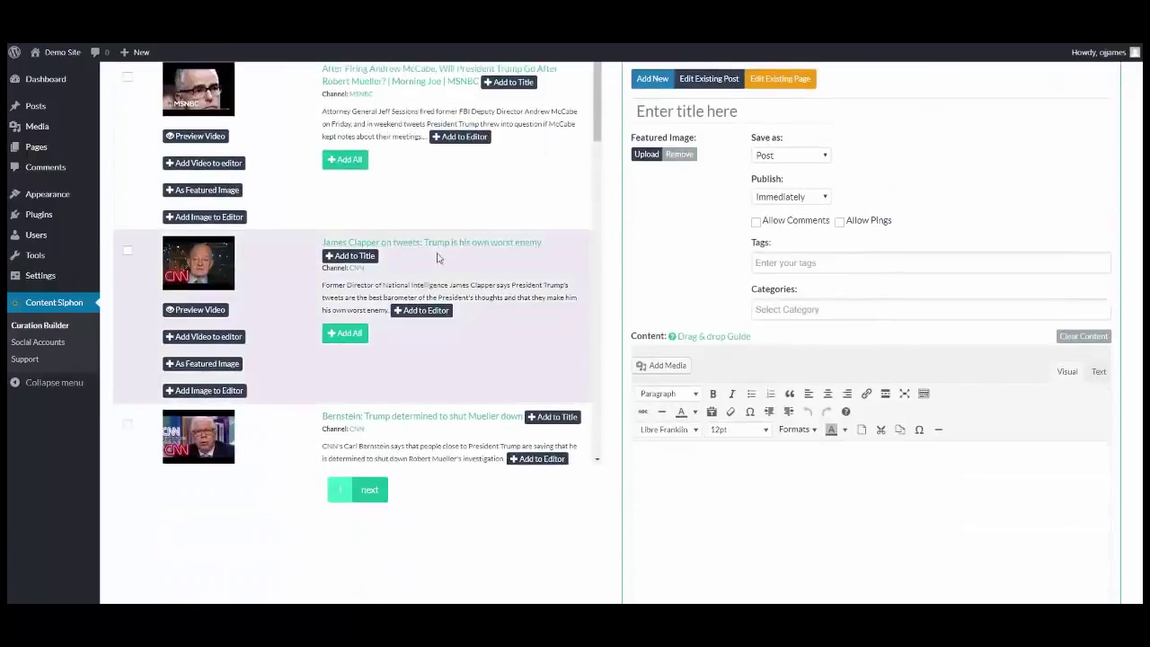
click(229, 336)
scroll(509, 326, up, 4)
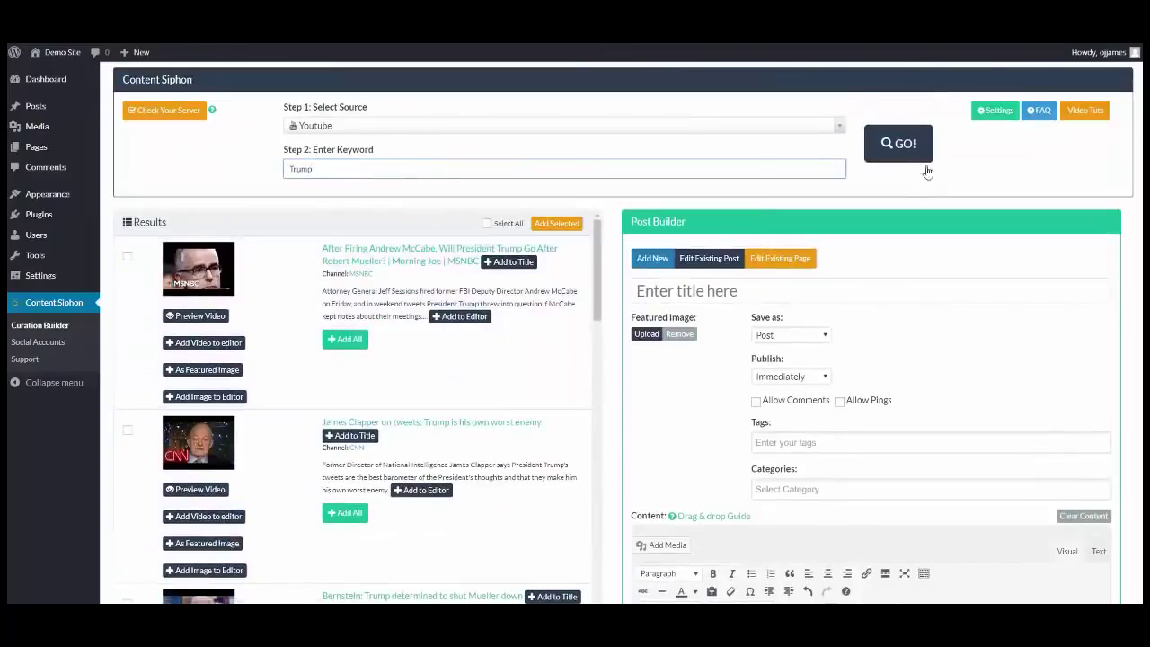
- Switch the content source to Fox News and use the Mueller tweets headline as the post title
click(840, 127)
scroll(450, 242, up, 3)
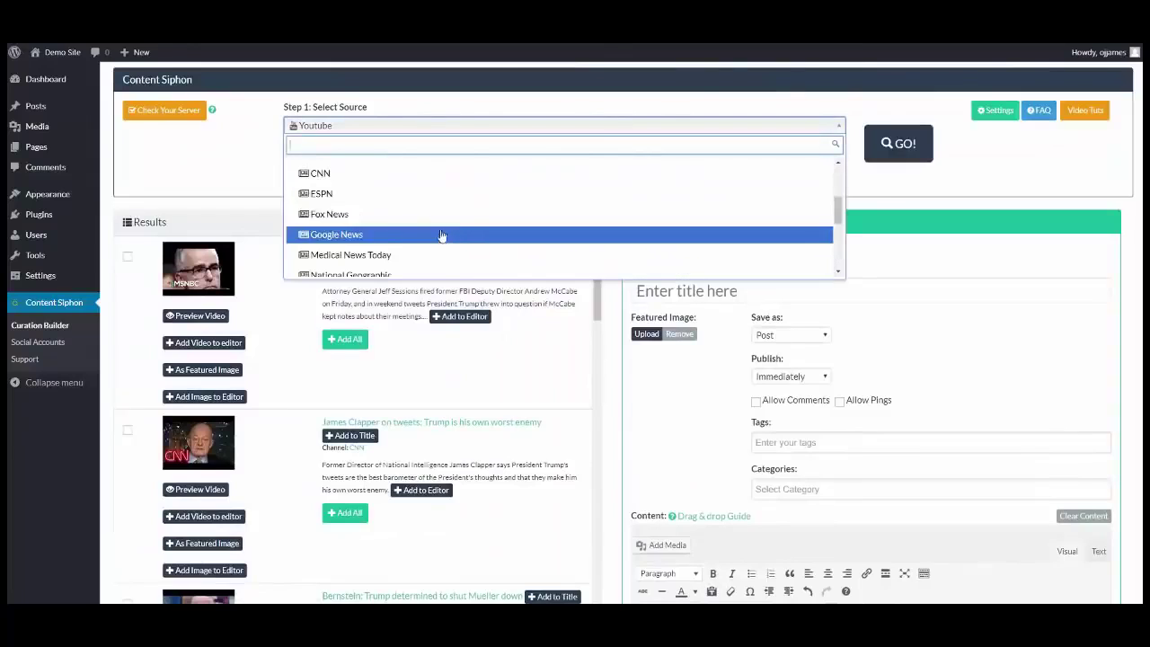
click(368, 221)
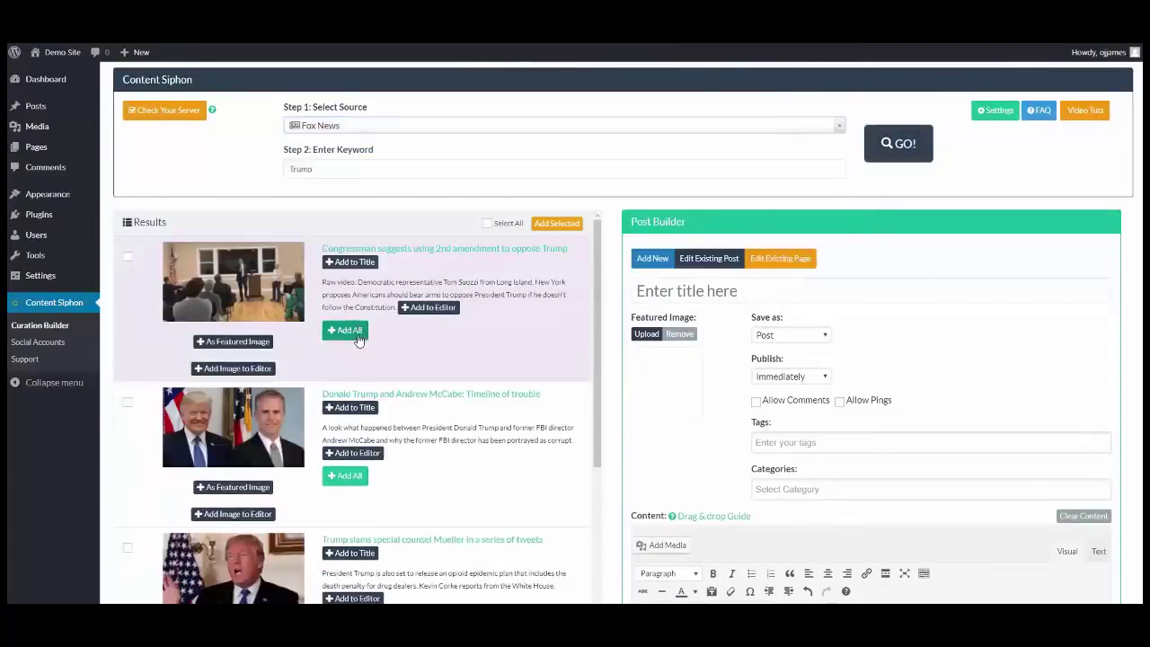
scroll(449, 368, down, 3)
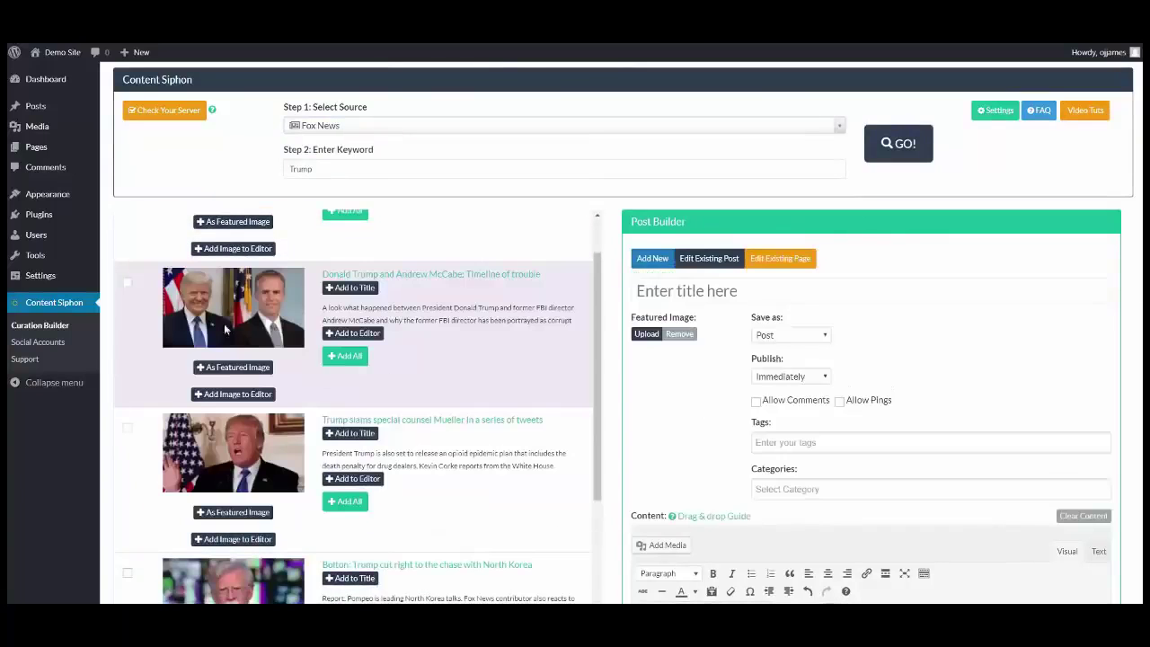
click(358, 435)
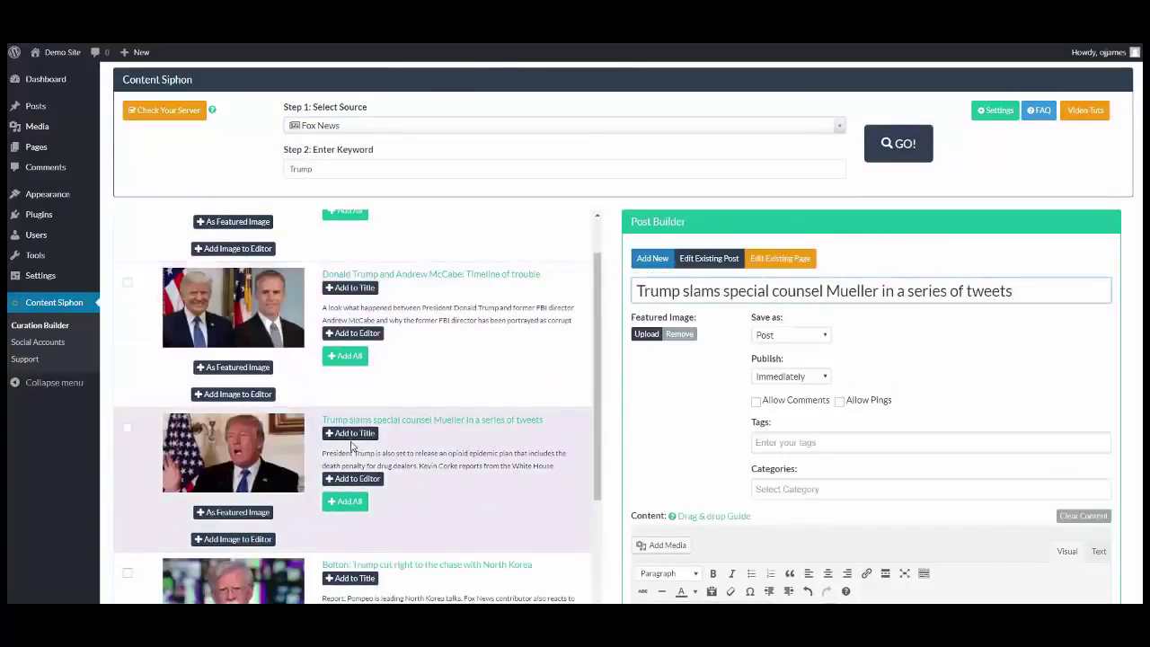
scroll(356, 445, down, 1)
scroll(356, 445, down, 2)
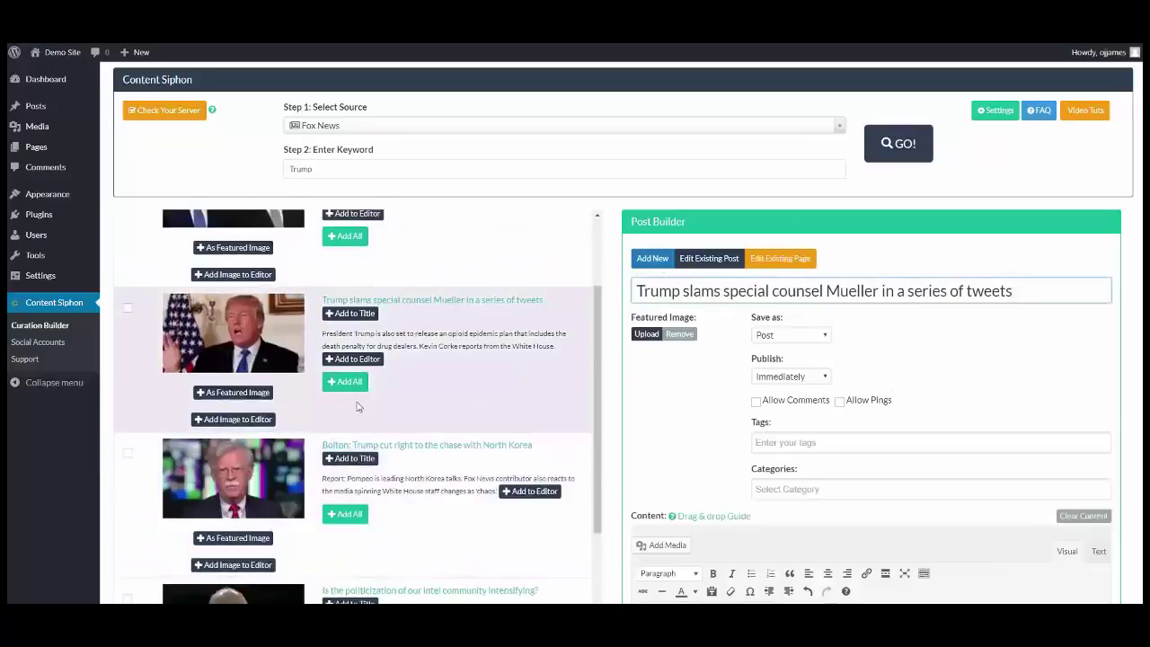
- Insert the Mueller story summary into the post content
click(352, 358)
scroll(799, 395, down, 5)
scroll(899, 422, down, 5)
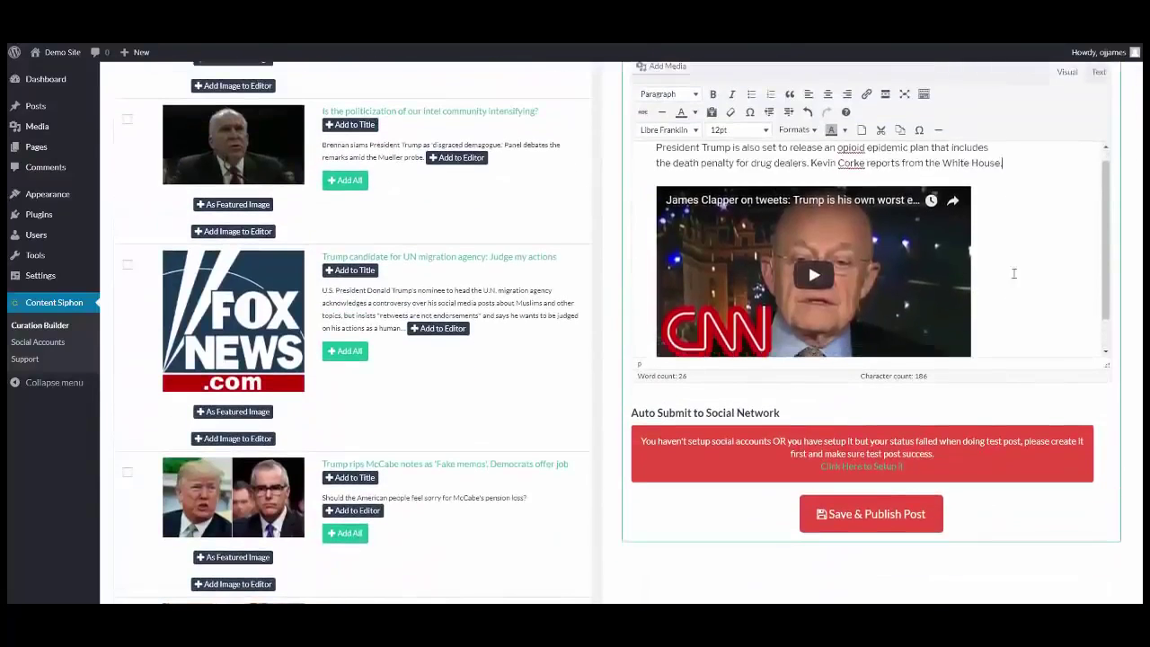
scroll(1015, 273, down, 2)
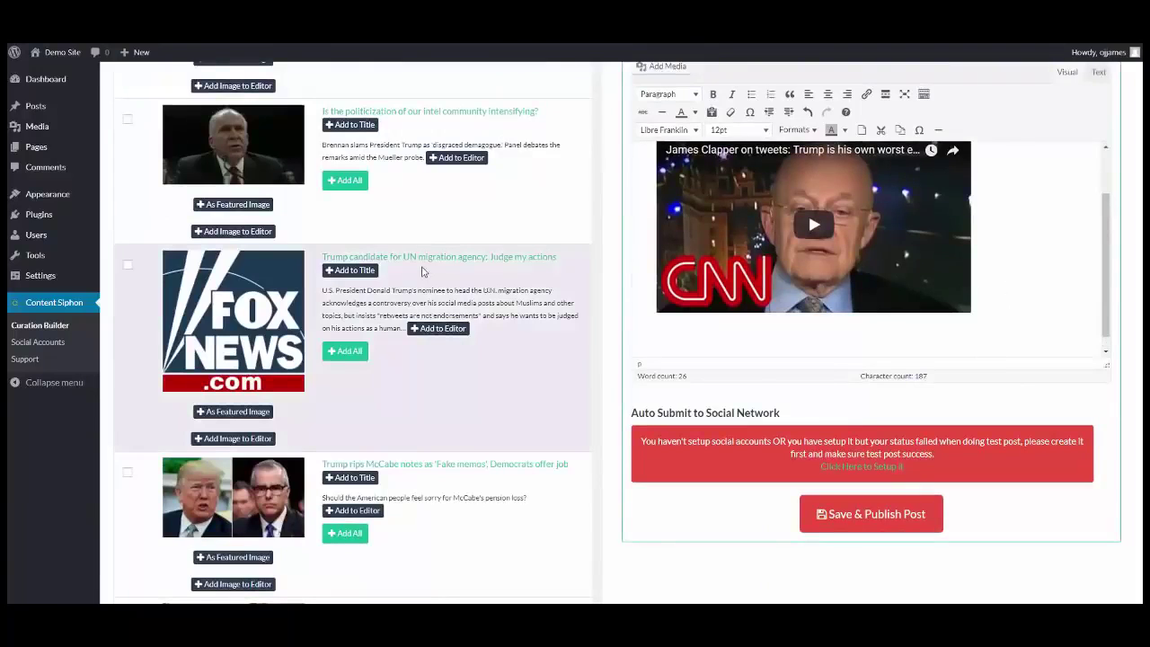
- Drag the Trump/McCabe 'Fake memos' article with its image to the end of the post
mouse_move(530, 338)
mouse_down()
mouse_move(939, 388)
mouse_move(765, 333)
mouse_up()
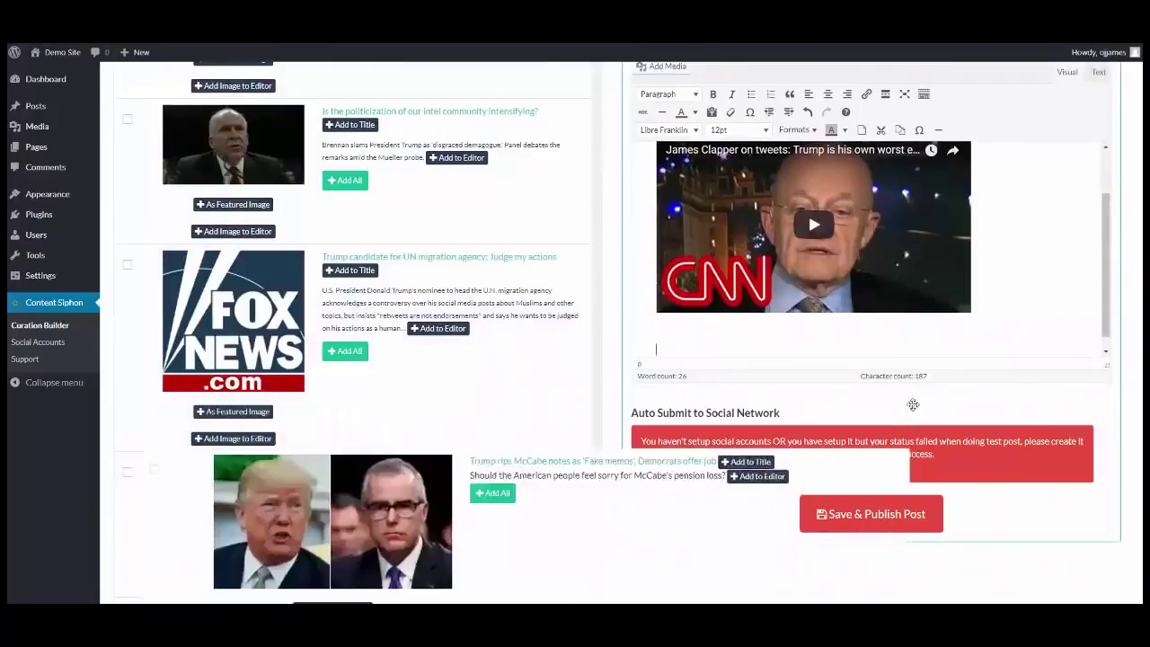
mouse_move(919, 397)
mouse_down()
mouse_move(398, 479)
mouse_move(944, 234)
mouse_up()
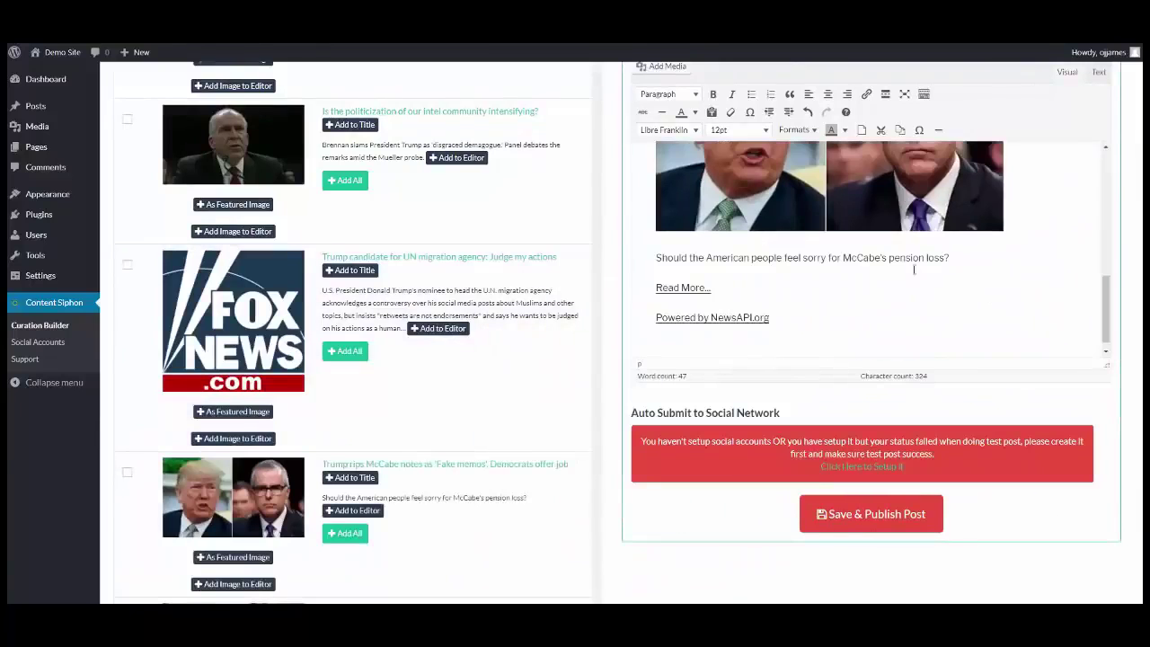
scroll(919, 276, up, 3)
scroll(918, 276, up, 3)
scroll(899, 279, up, 4)
scroll(896, 276, down, 2)
scroll(896, 276, down, 5)
scroll(899, 359, down, 3)
- Publish the Mueller tweets post, view it live on Demo Site, then return to Content Siphon
click(849, 571)
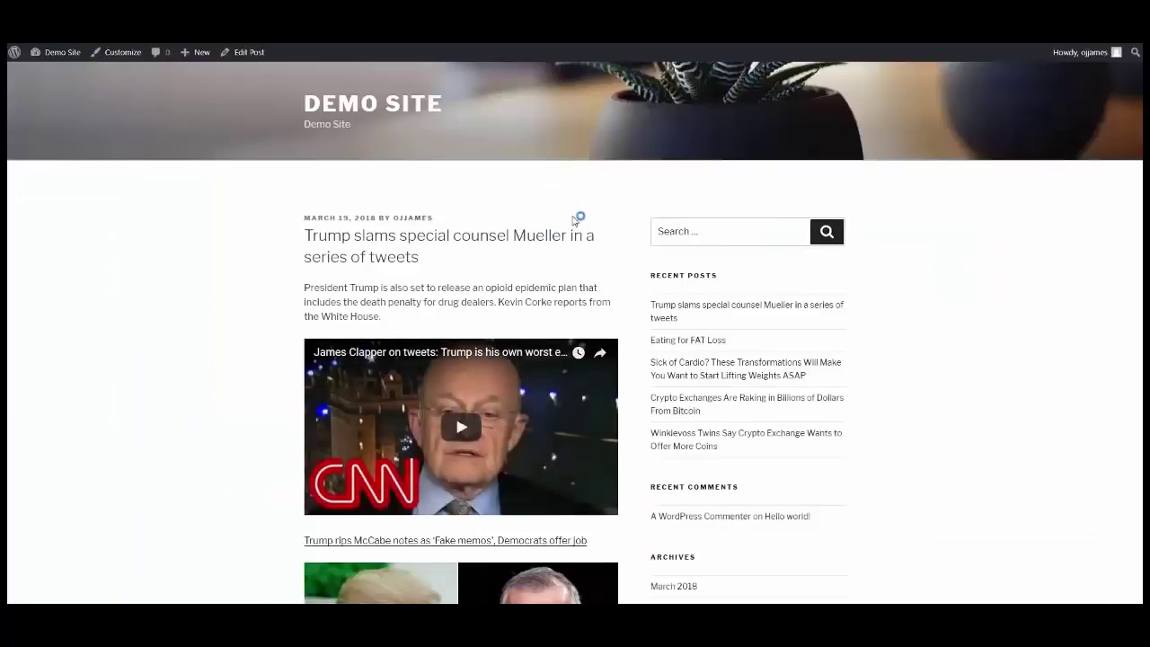
scroll(557, 236, down, 2)
scroll(524, 320, down, 3)
scroll(525, 311, up, 6)
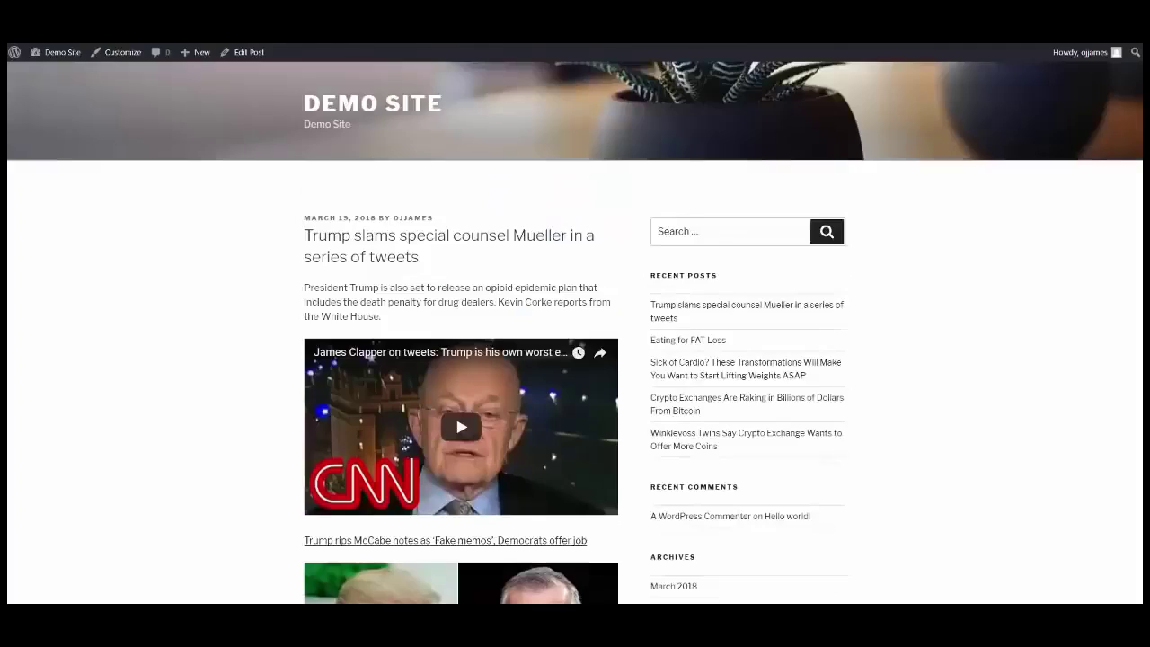
key(ctrl+w)
scroll(540, 380, up, 3)
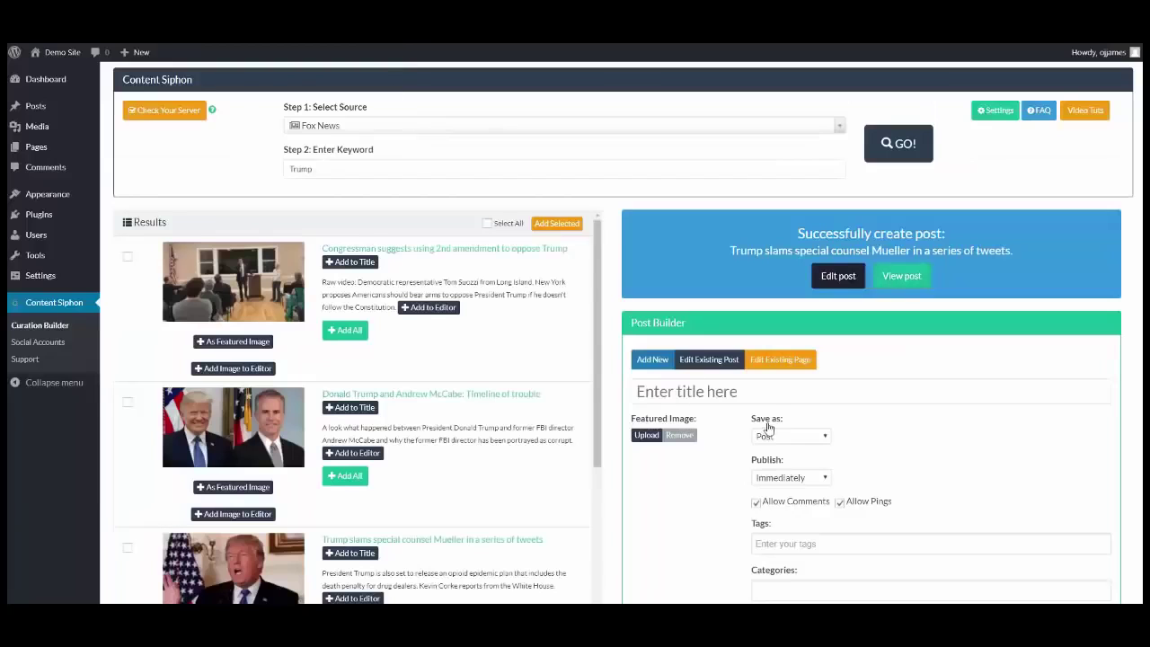
- Find the published Mueller post by searching 'Trum' and load it for editing
scroll(767, 402, down, 1)
scroll(765, 344, down, 2)
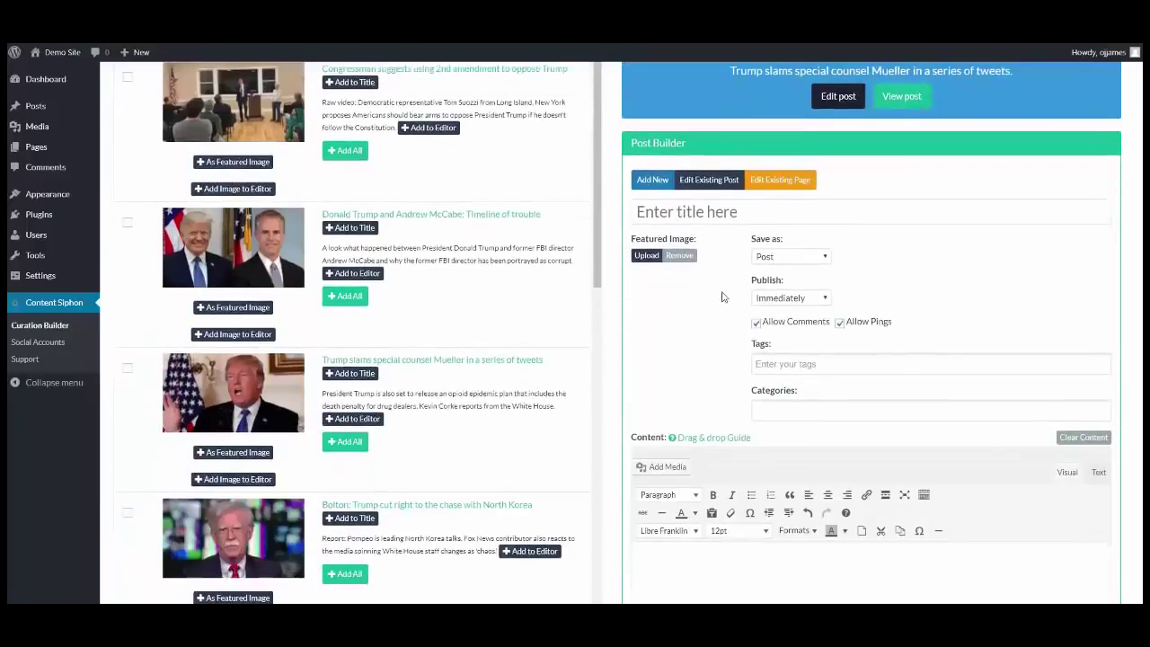
click(708, 183)
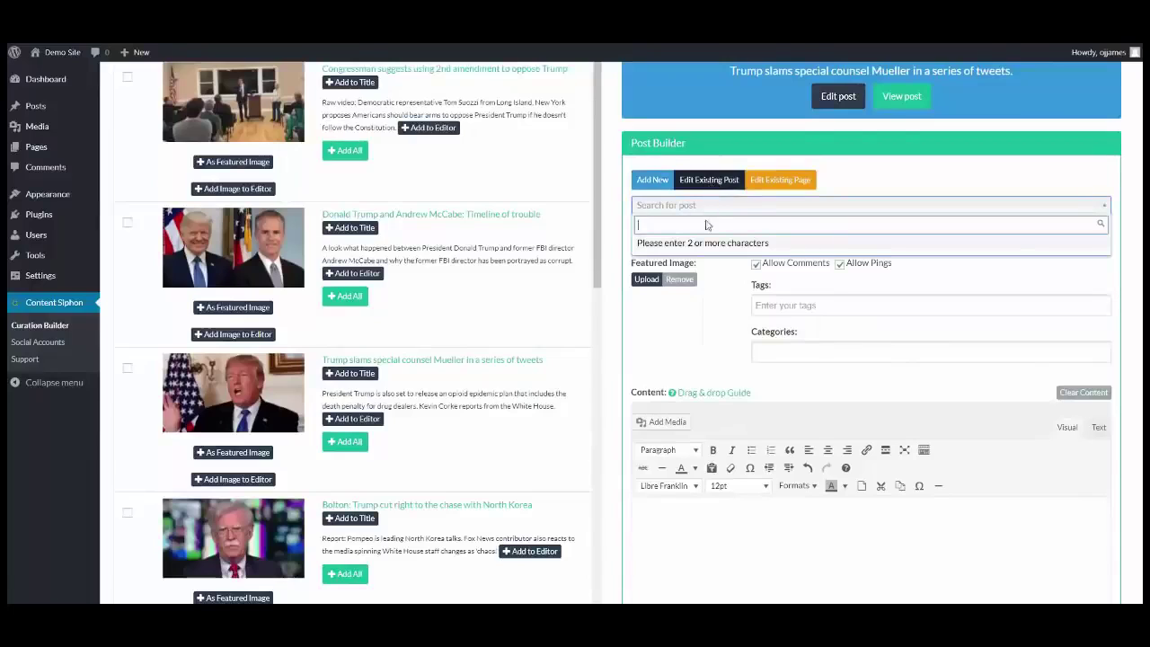
scroll(708, 226, up, 3)
text(Trum)
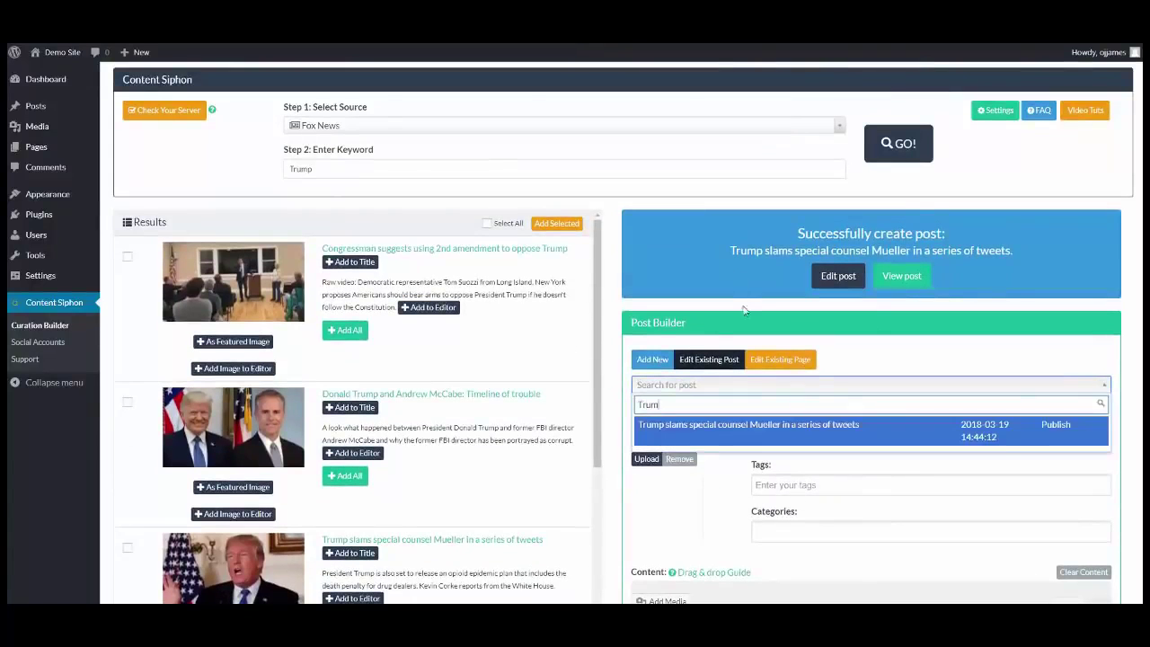
click(823, 438)
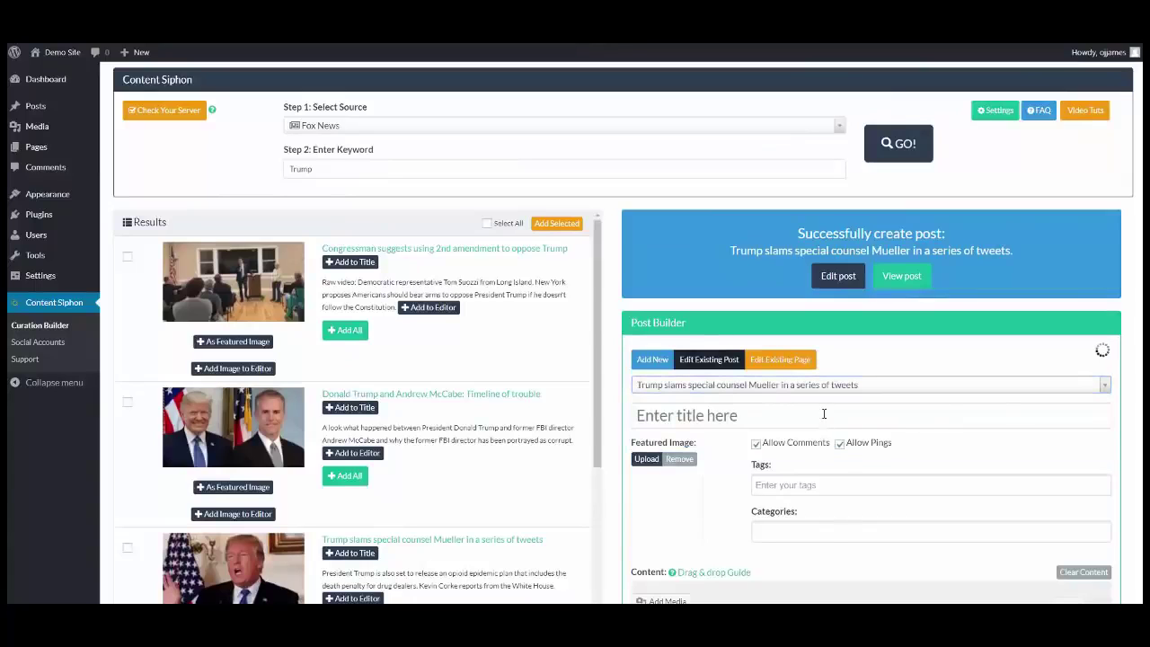
- Save and republish the reopened Mueller tweets post
scroll(821, 418, down, 5)
scroll(836, 458, down, 1)
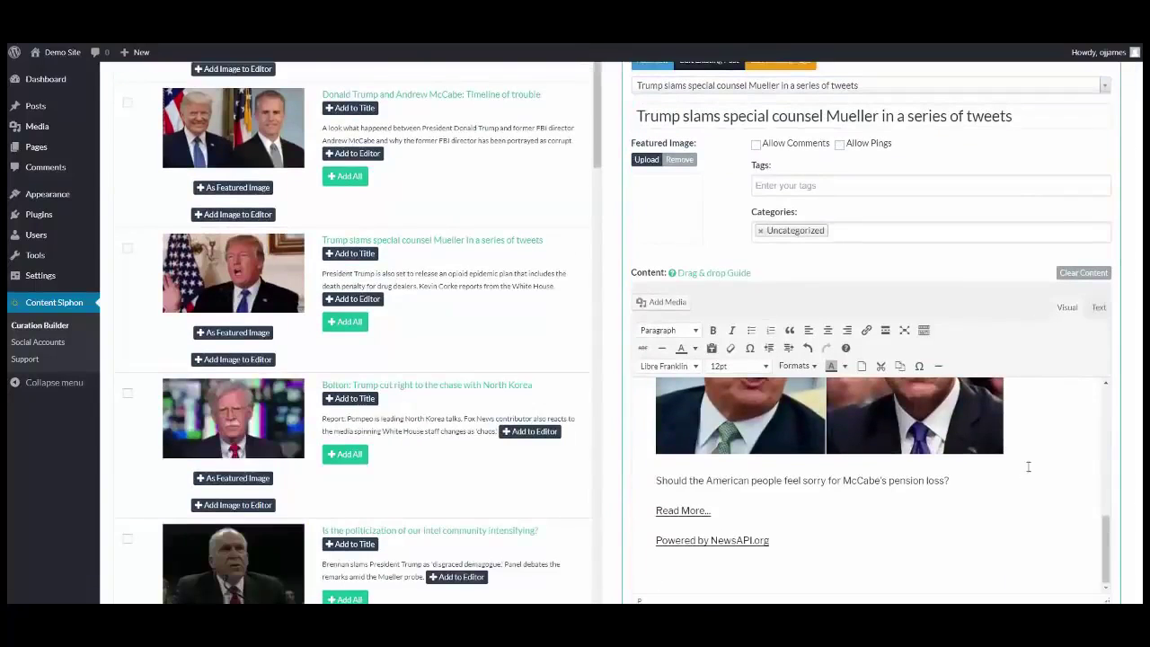
scroll(1033, 465, down, 3)
scroll(929, 333, up, 3)
scroll(753, 314, up, 3)
click(871, 510)
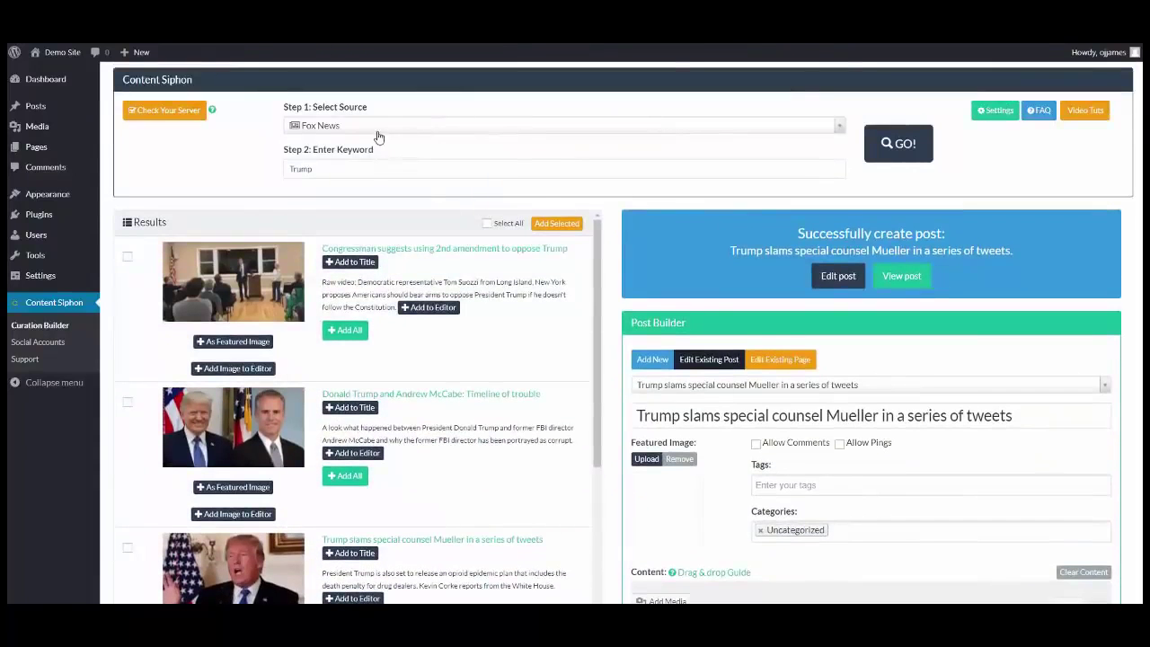
- Switch the content source to Techcrunch and browse its Trump results
click(382, 126)
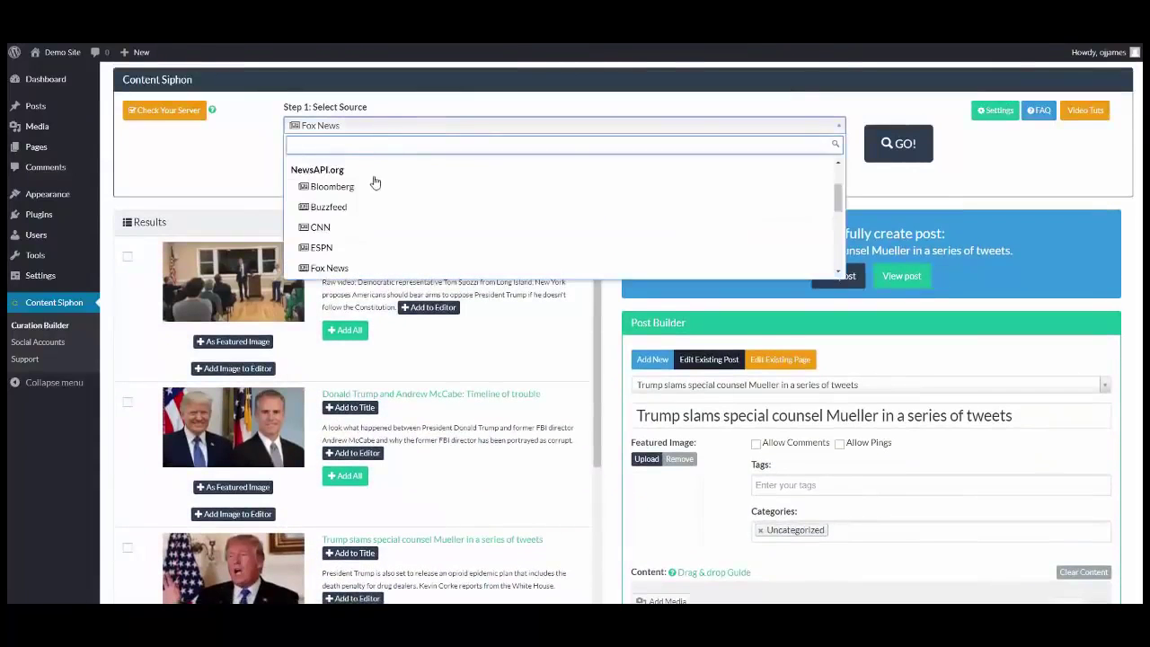
scroll(374, 179, down, 3)
scroll(384, 216, down, 2)
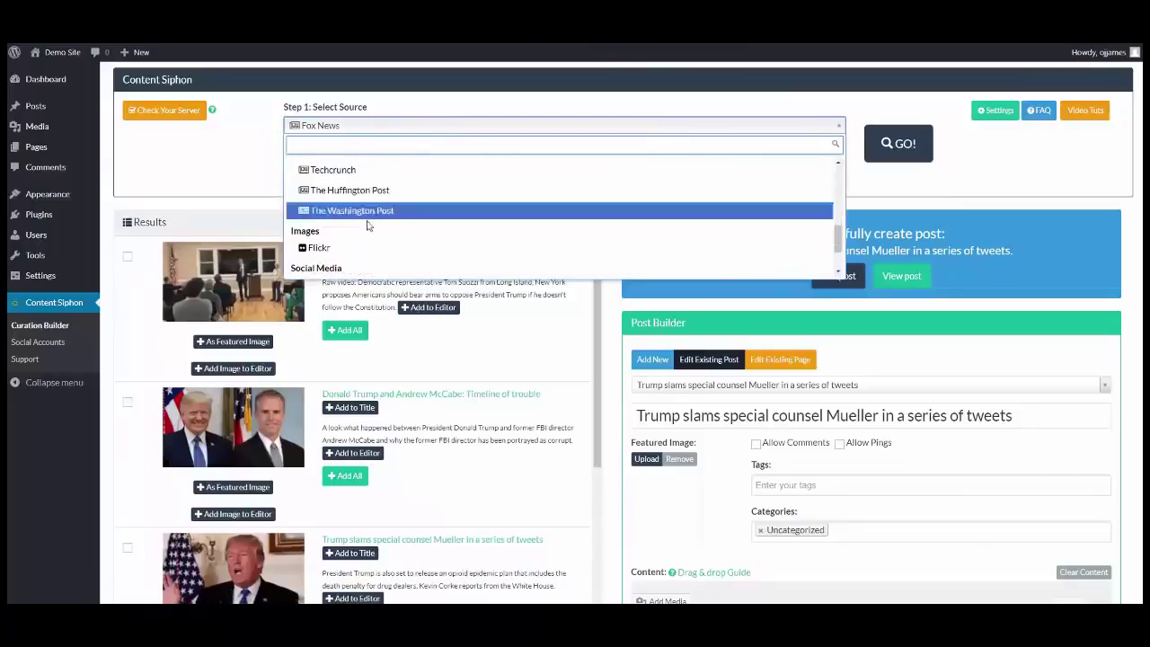
scroll(363, 230, up, 2)
click(350, 230)
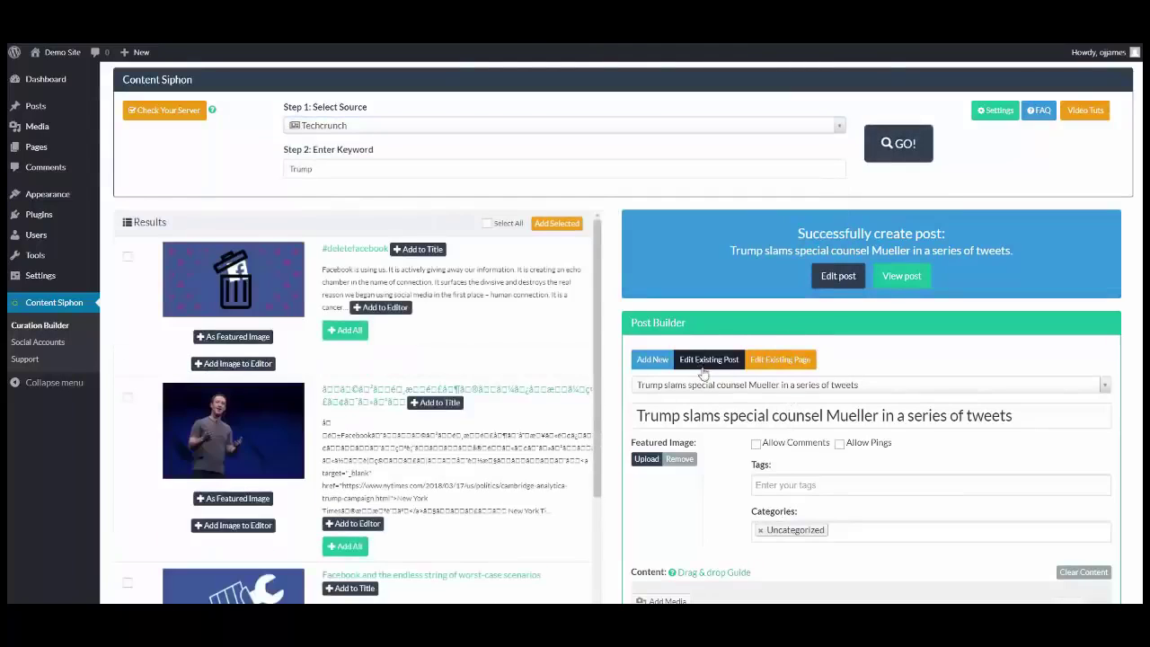
scroll(398, 381, down, 1)
scroll(398, 380, down, 2)
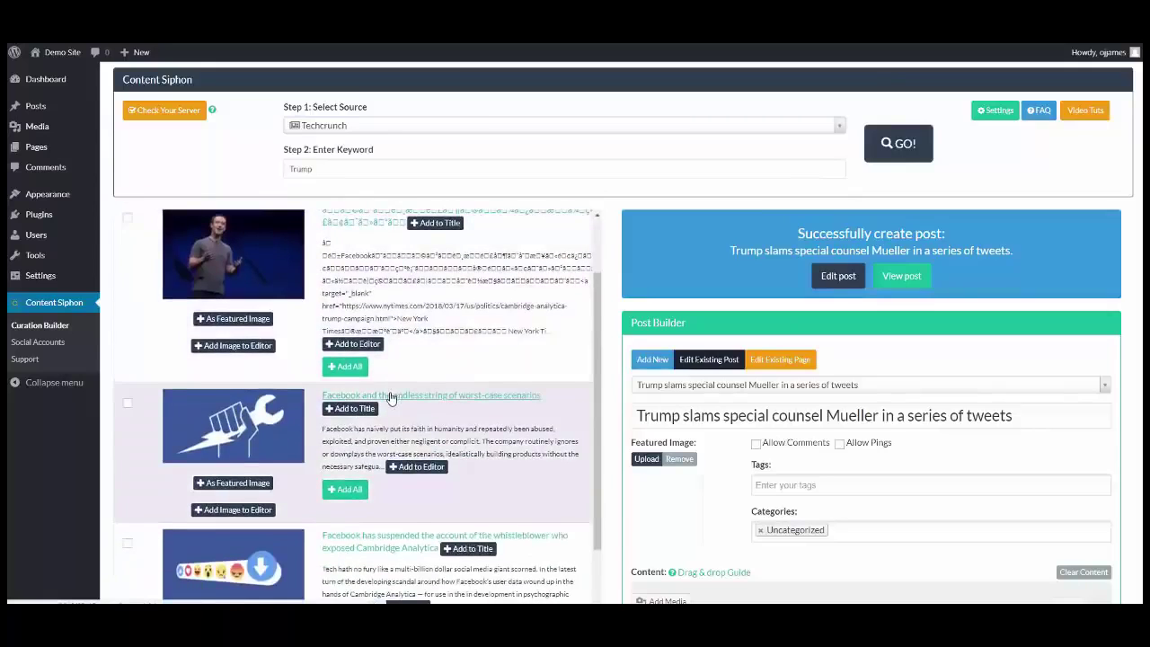
scroll(391, 401, down, 3)
scroll(391, 401, down, 3)
scroll(394, 399, down, 1)
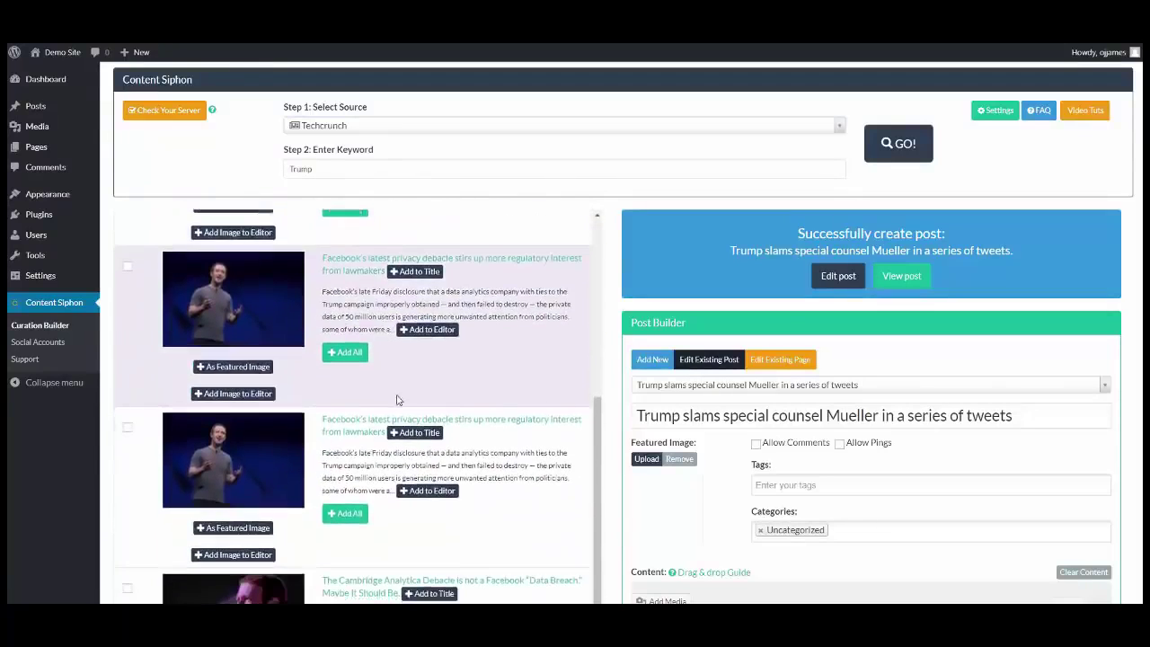
scroll(396, 397, down, 2)
scroll(400, 395, down, 3)
scroll(399, 396, down, 4)
scroll(398, 391, down, 1)
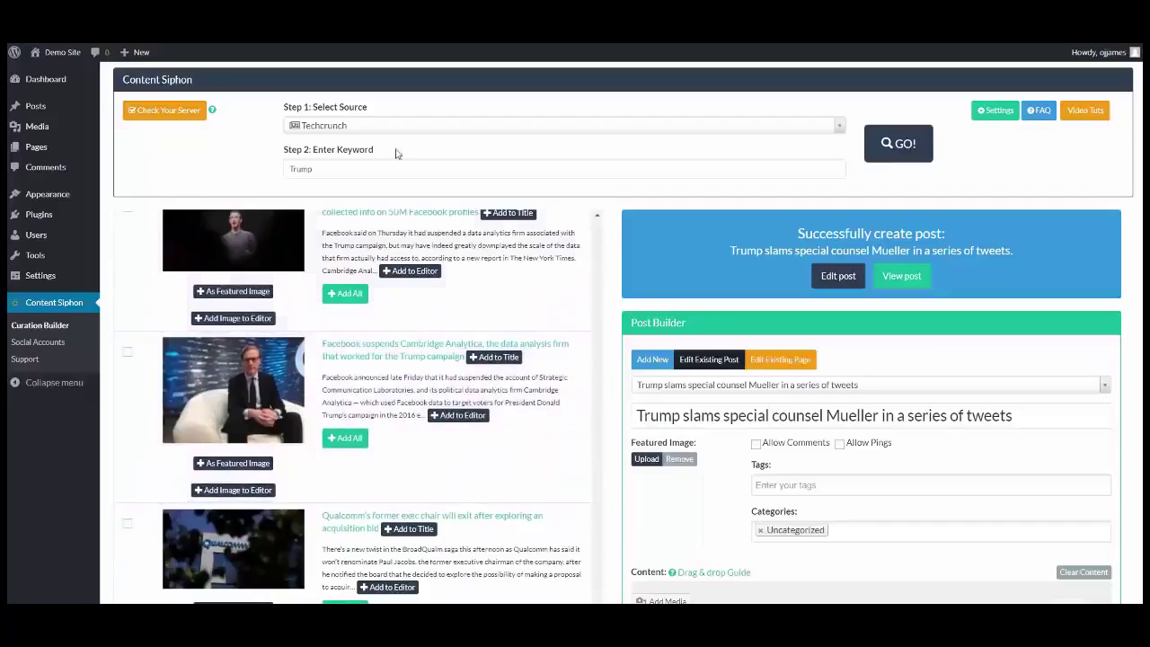
- Switch the content source to Google News and load its Trump results
click(366, 168)
click(370, 130)
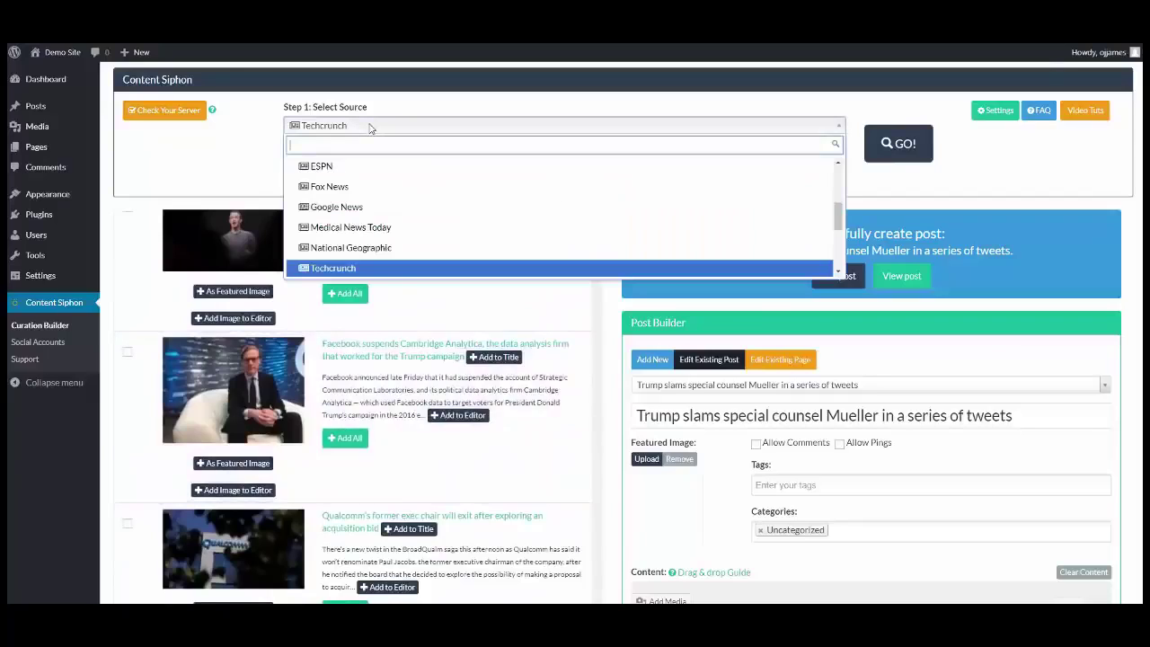
click(361, 208)
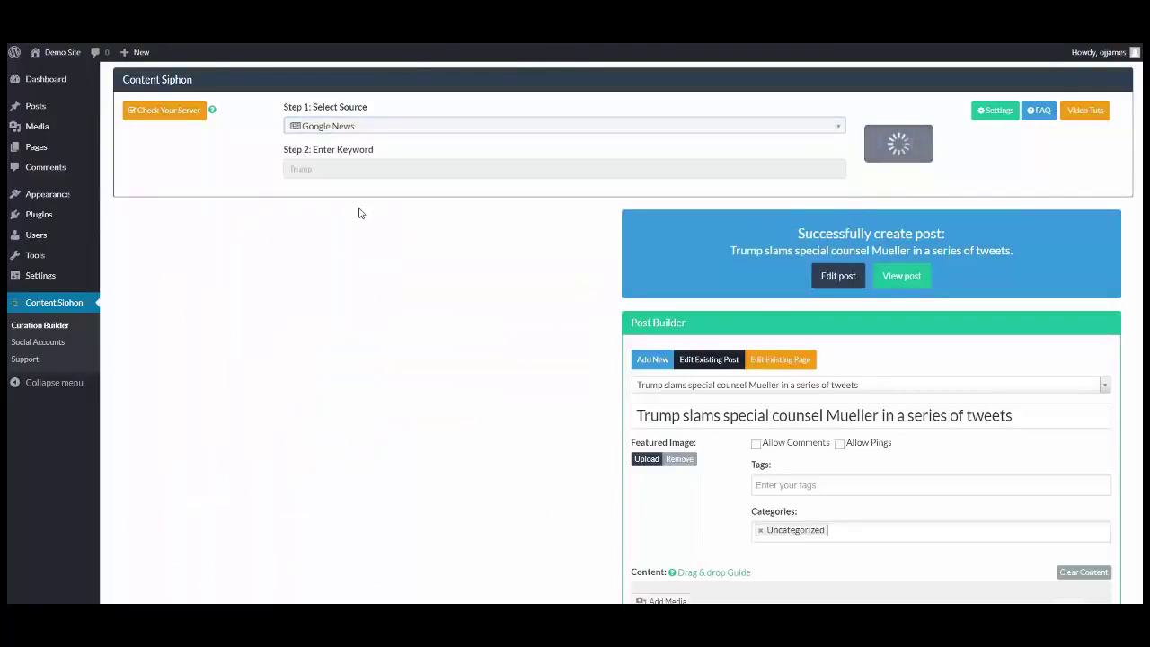
scroll(733, 264, down, 1)
scroll(733, 270, down, 3)
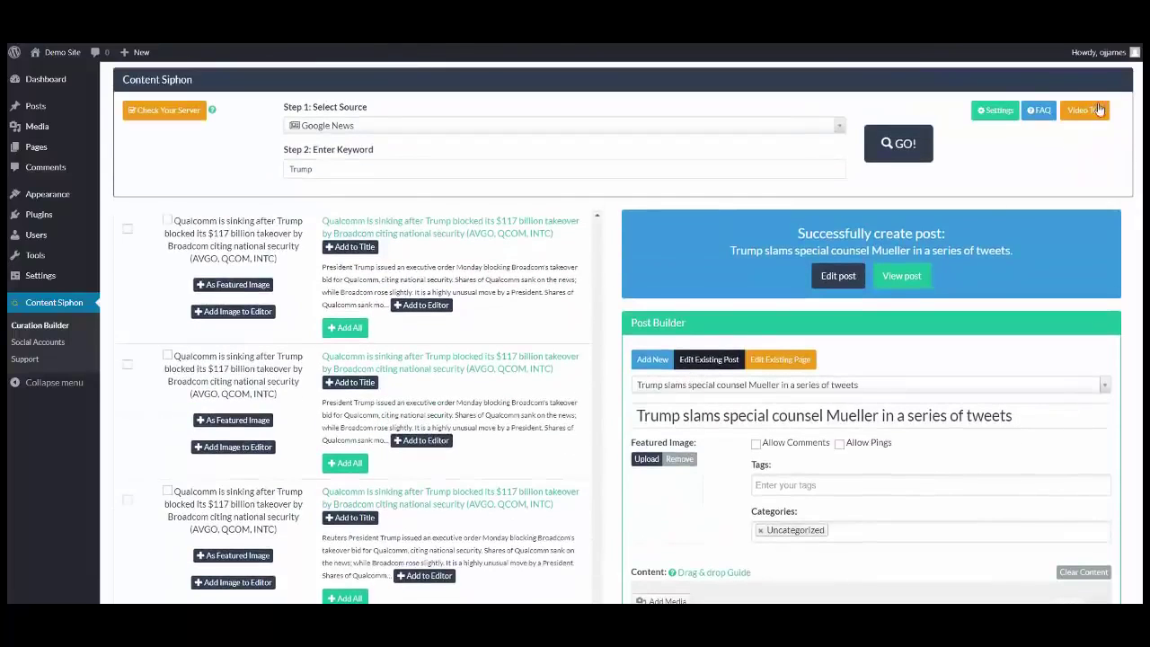
- Glance at the Video Tutorials, close them, and open the four-question FAQ
click(1098, 111)
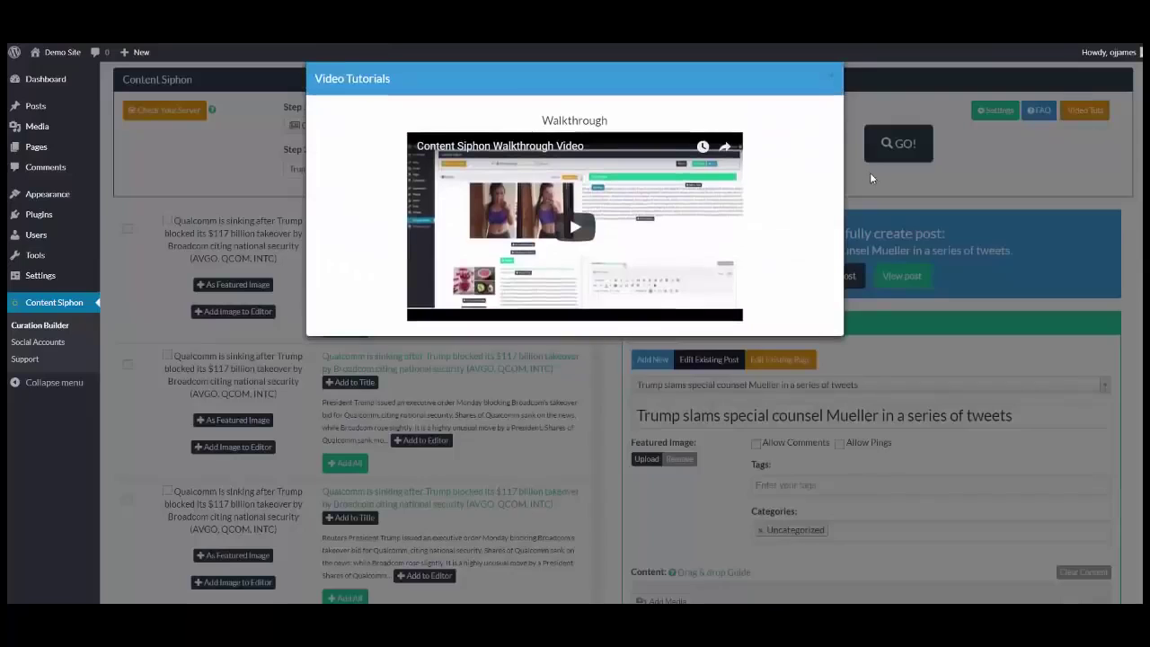
click(832, 81)
click(1042, 112)
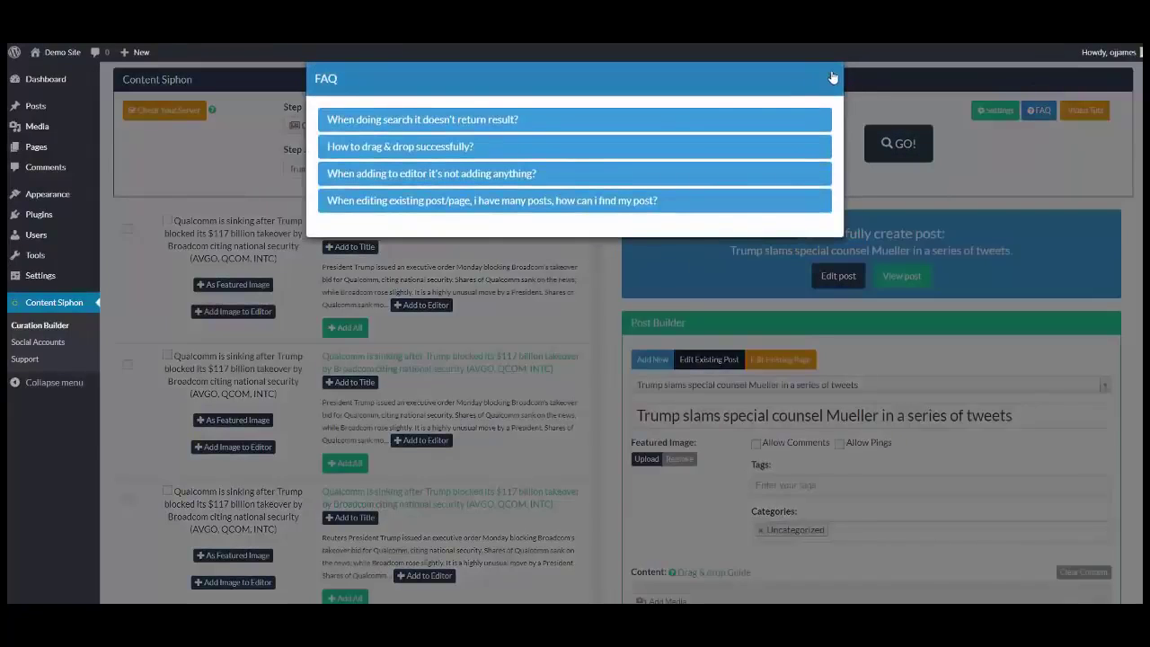
- Close the FAQ and open the General Settings panel with YouTube and Flickr options
click(832, 79)
click(995, 110)
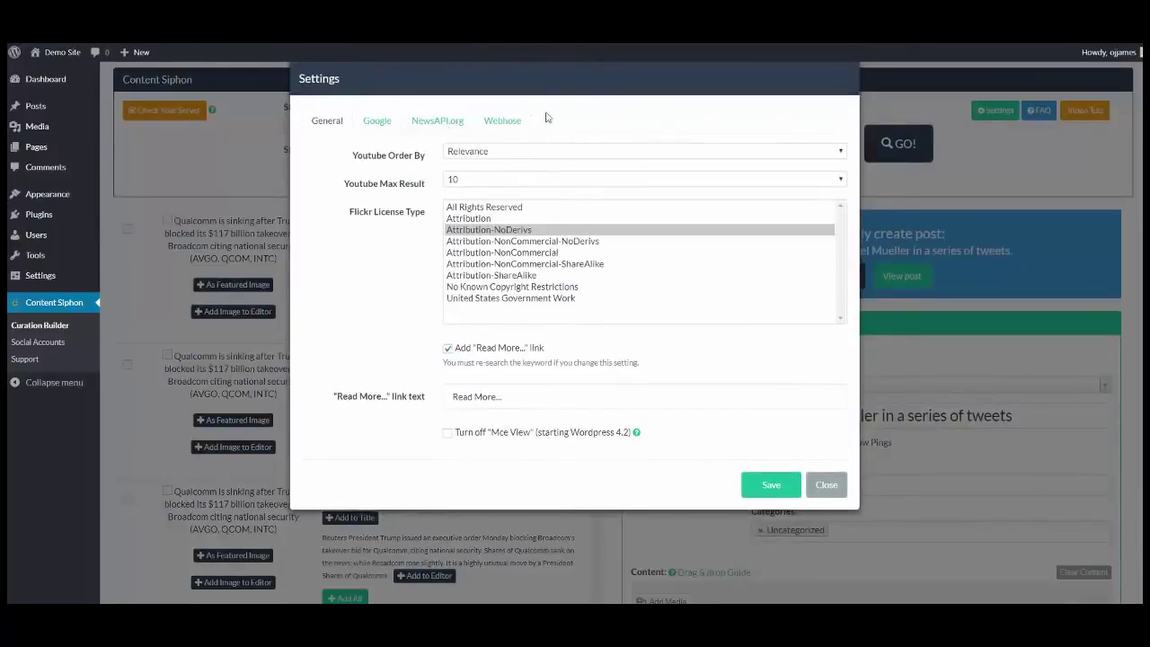